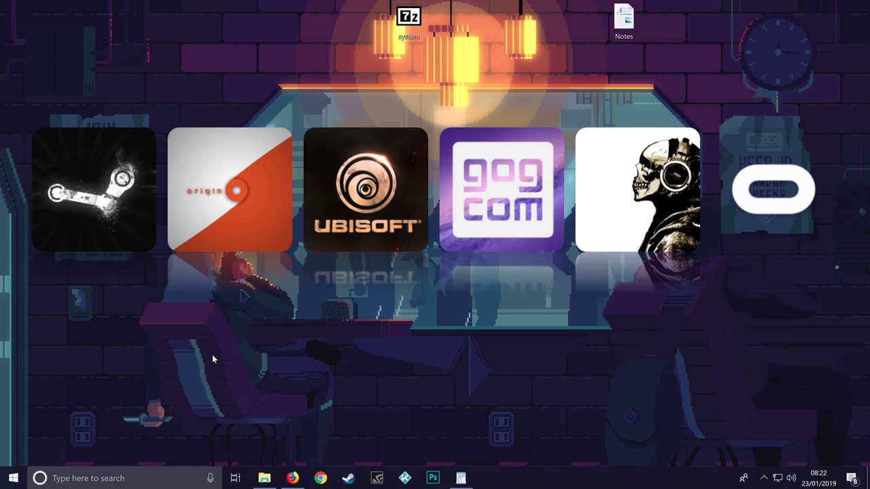
Reposition the system.7z archive near the top-left of the desktop.
drag(408, 20, 235, 19)
right_click(234, 18)
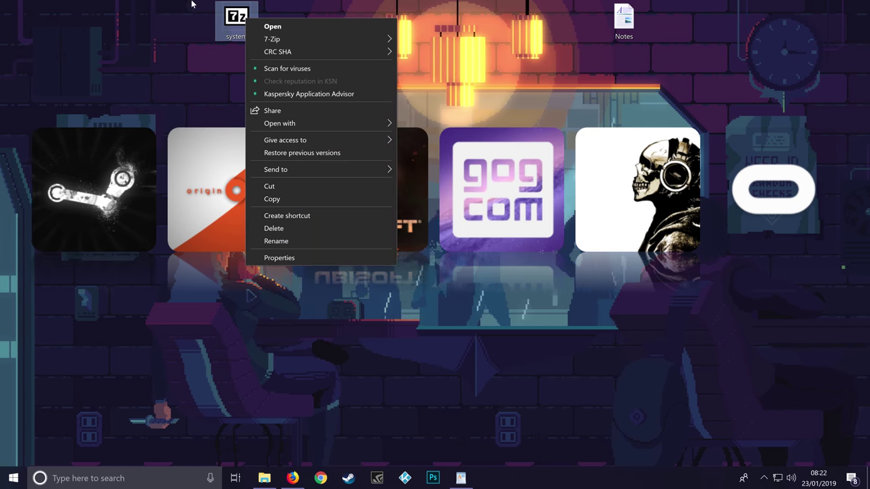
click(183, 60)
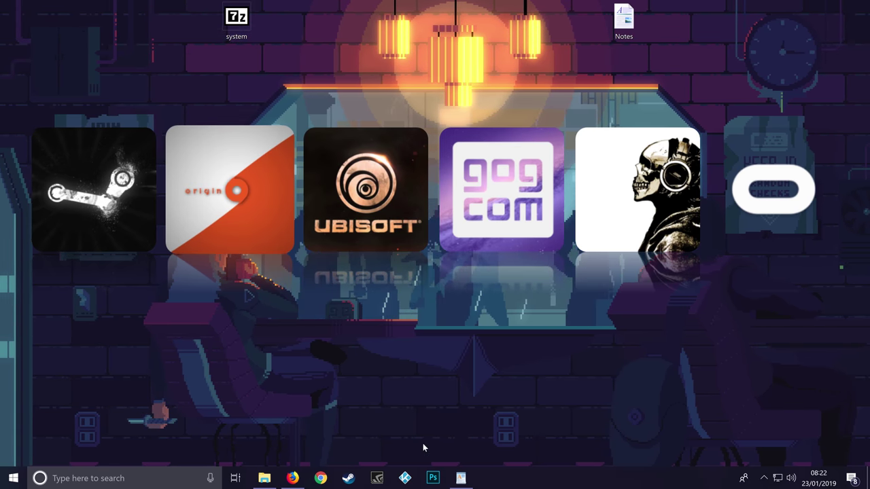
drag(252, 35, 243, 21)
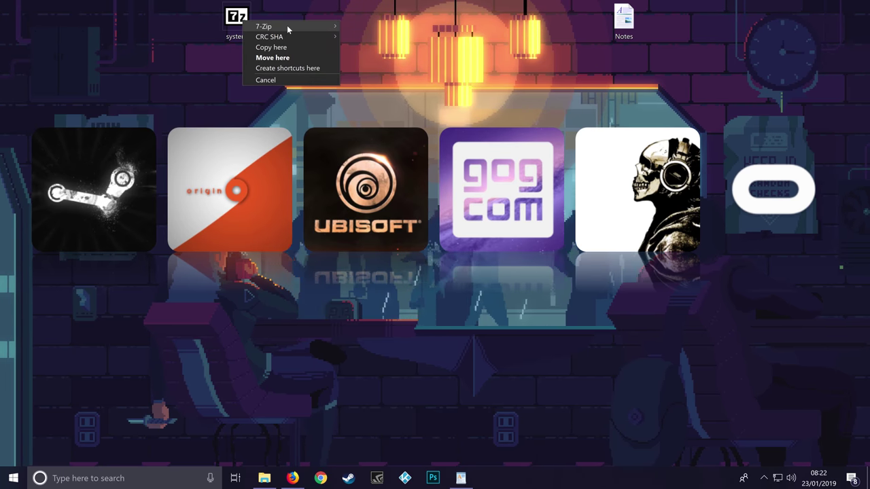
mouse_move(286, 25)
key(Escape)
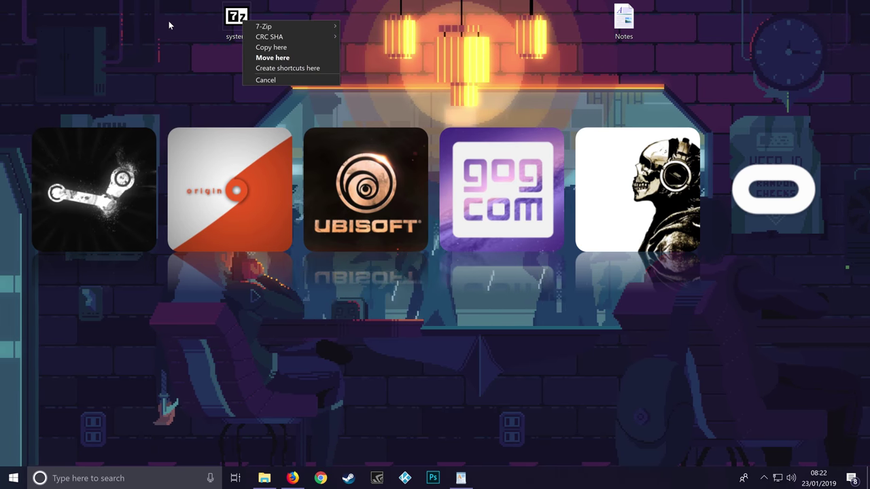
key(Escape)
right_click(229, 16)
key(Escape)
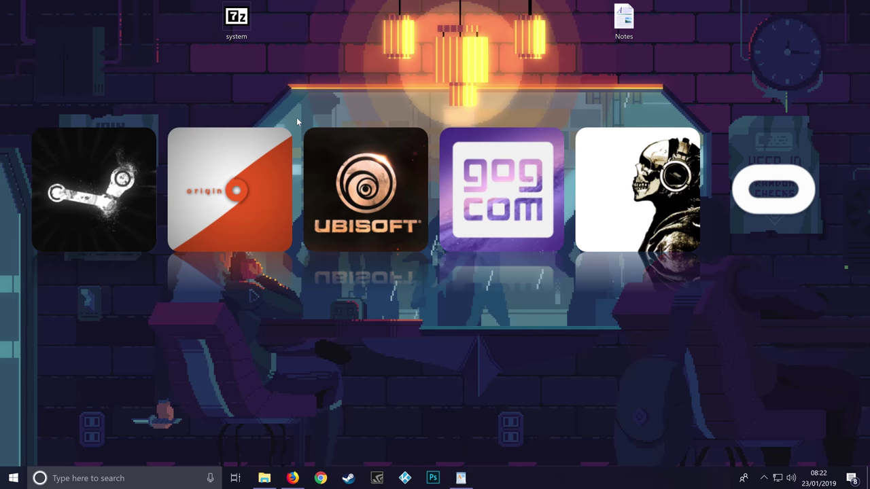
mouse_move(242, 19)
mouse_down()
mouse_move(462, 34)
mouse_move(452, 20)
mouse_move(182, 12)
mouse_move(243, 33)
mouse_up()
Extract system.7z here with 7-Zip, creating a system folder on the desktop.
right_click(247, 25)
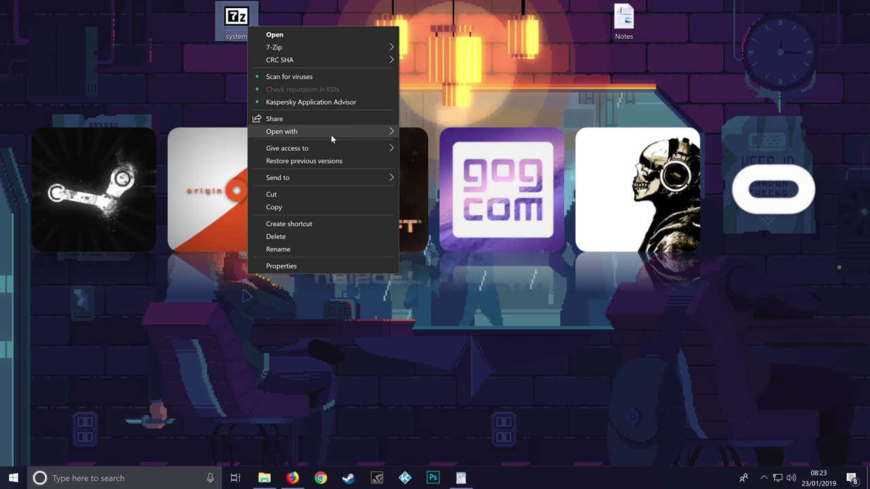
mouse_move(319, 45)
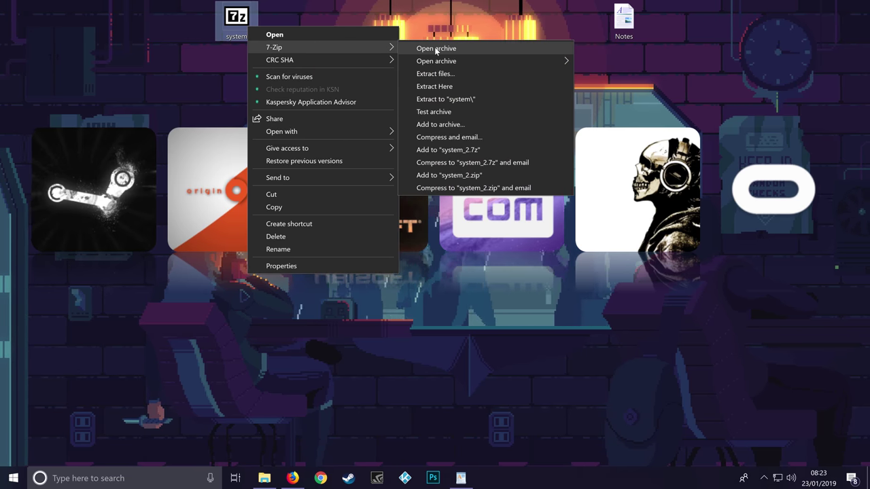
click(453, 91)
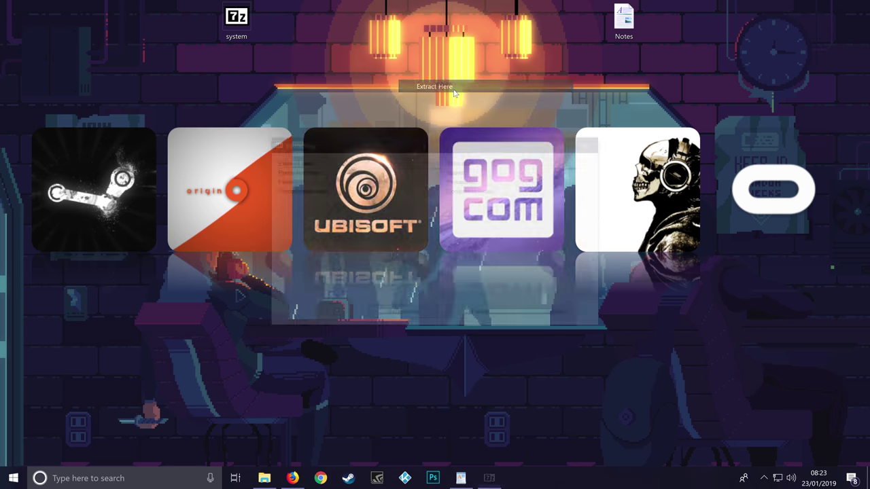
Delete the system.7z archive and move the new system folder along the top of the desktop.
drag(40, 25, 383, 24)
drag(248, 23, 88, 24)
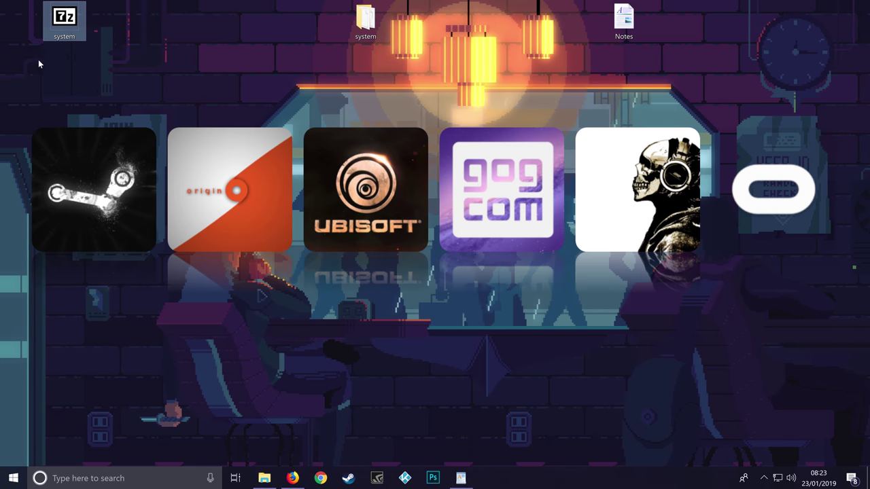
key(Delete)
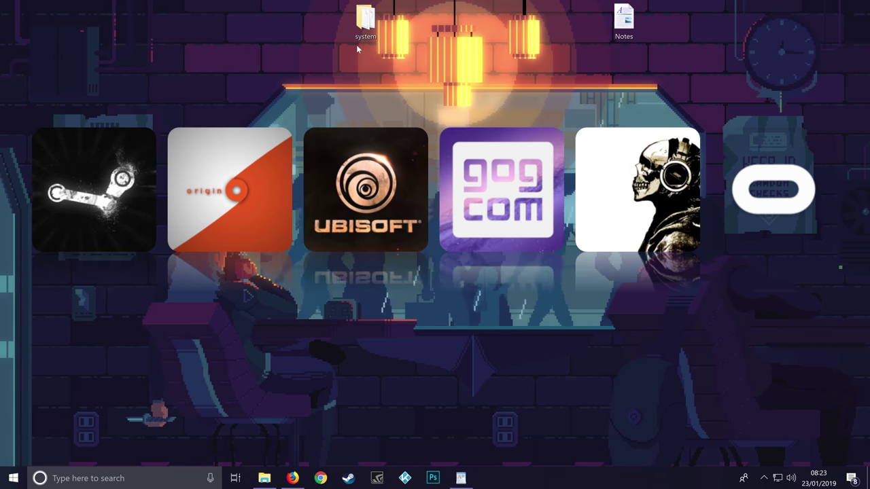
drag(363, 24, 237, 20)
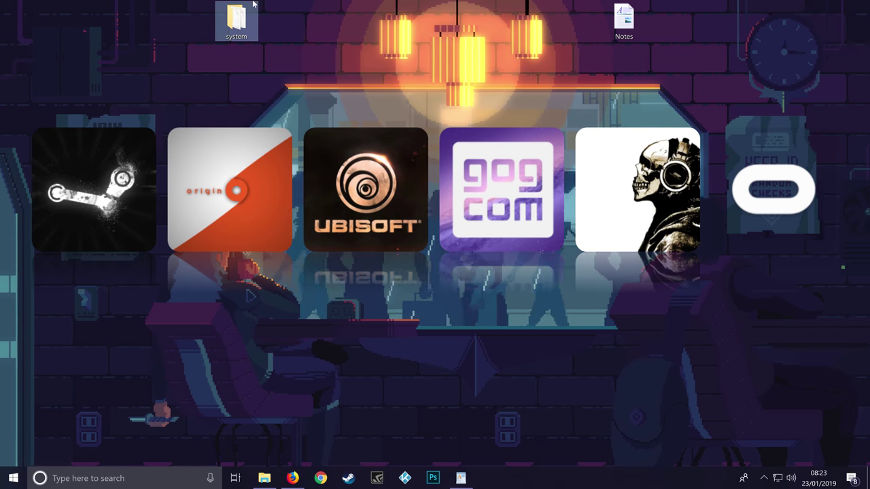
mouse_move(246, 26)
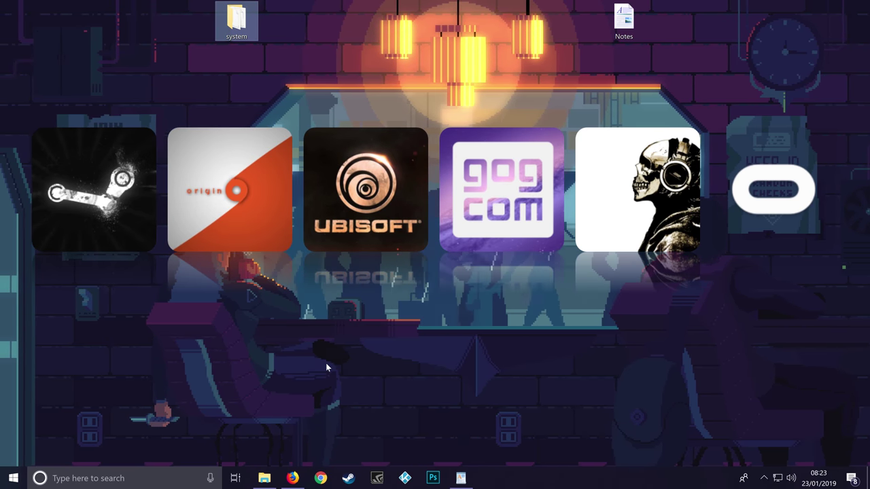
Search Firefox for 'kodi' and open the Kodi Downloads result.
click(299, 480)
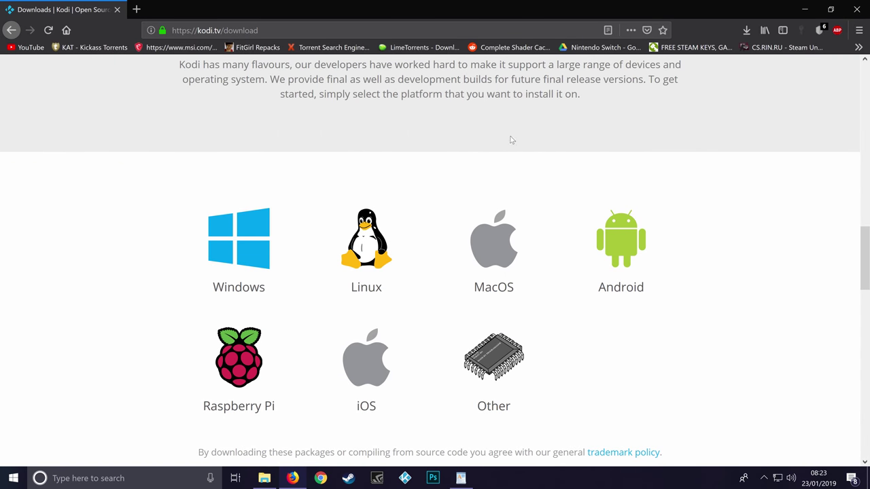
scroll(663, 386, up, 15)
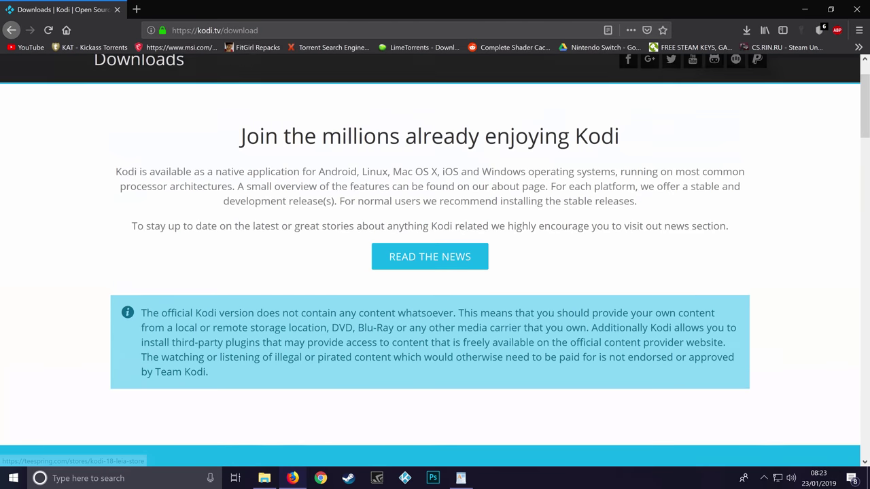
key(ctrl+l)
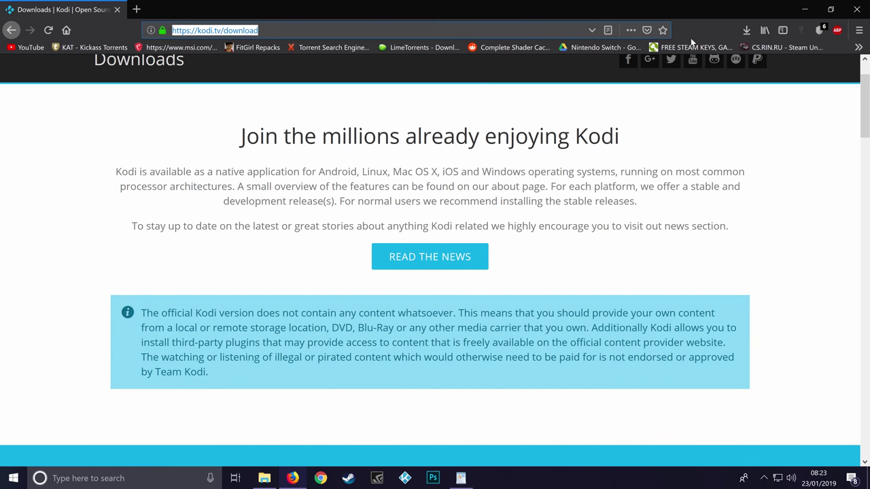
text(kodi)
key(Return)
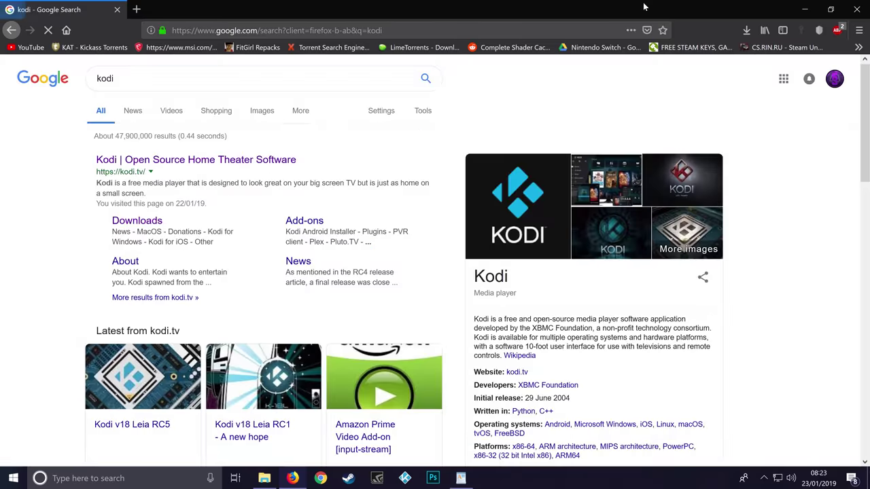
click(144, 225)
Look at the Kodi for Windows download options, close them, and restore Firefox.
scroll(588, 285, down, 3)
scroll(588, 285, down, 15)
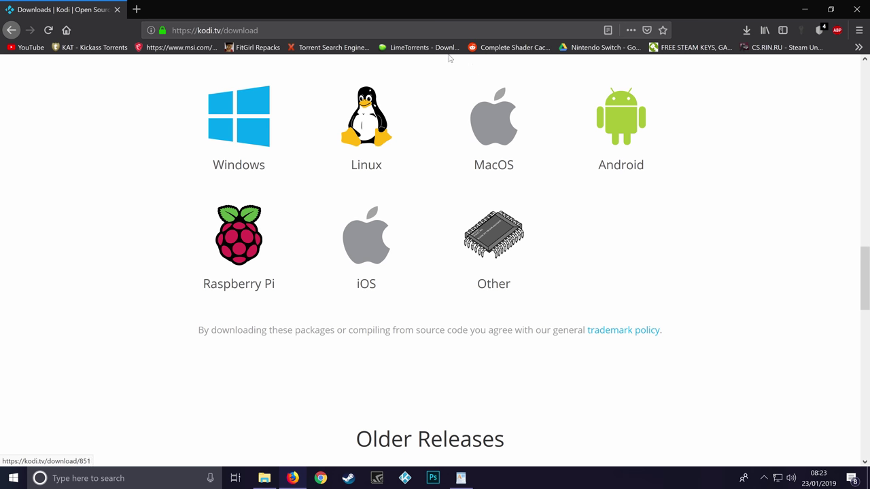
click(243, 125)
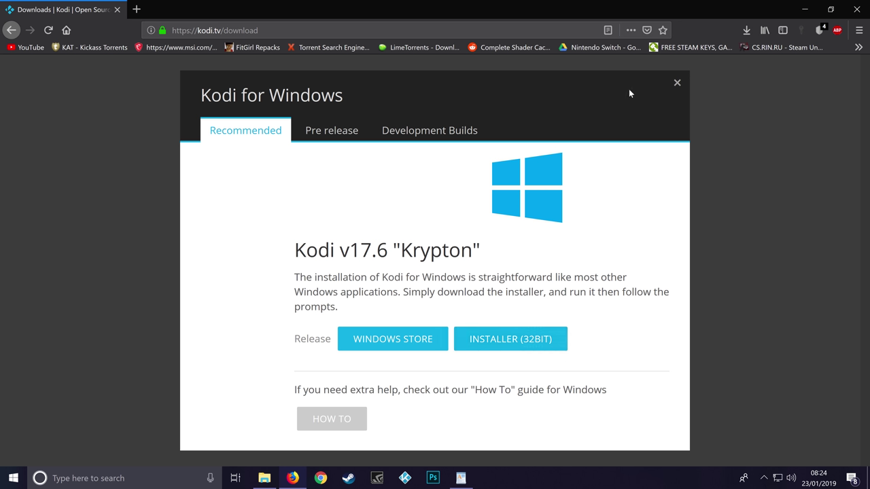
click(677, 83)
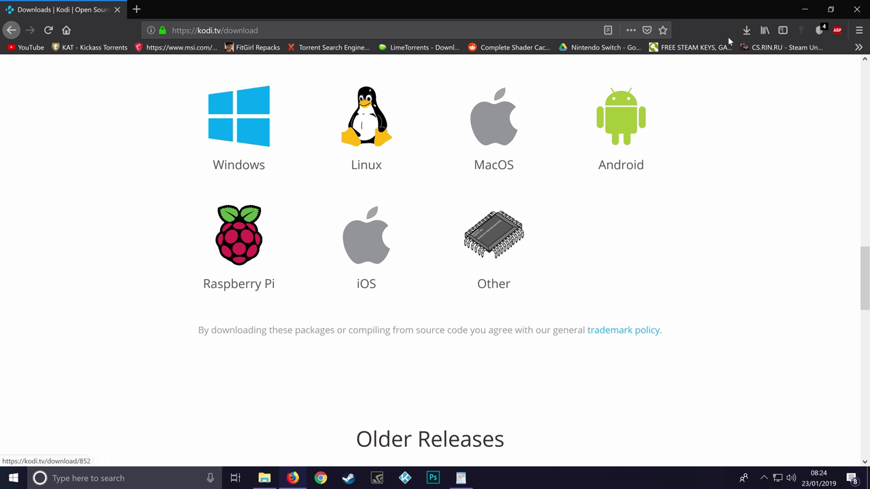
click(803, 9)
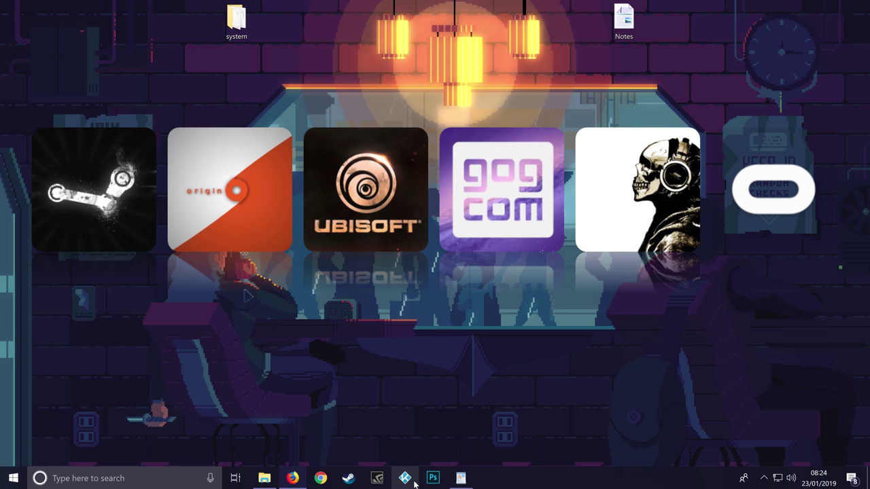
click(649, 395)
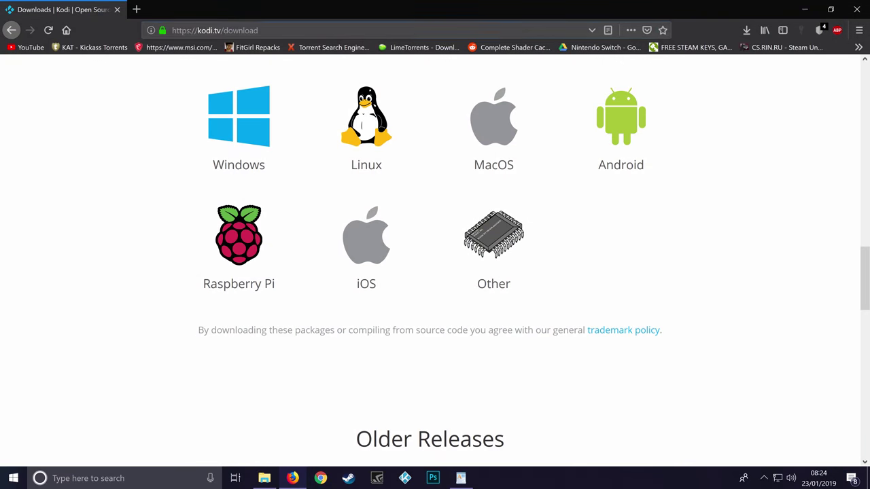
Search for 'retroarch' and open the RetroArch download page.
key(ctrl+l)
text(retroar)
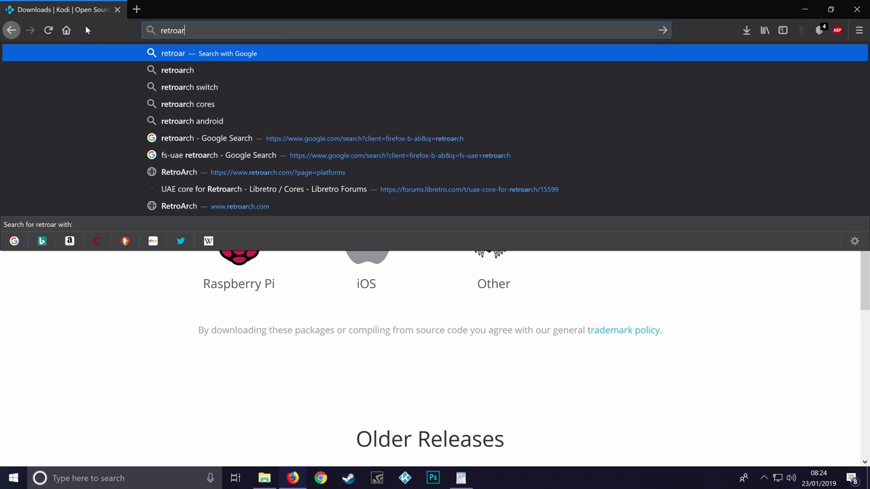
text(ch)
key(Return)
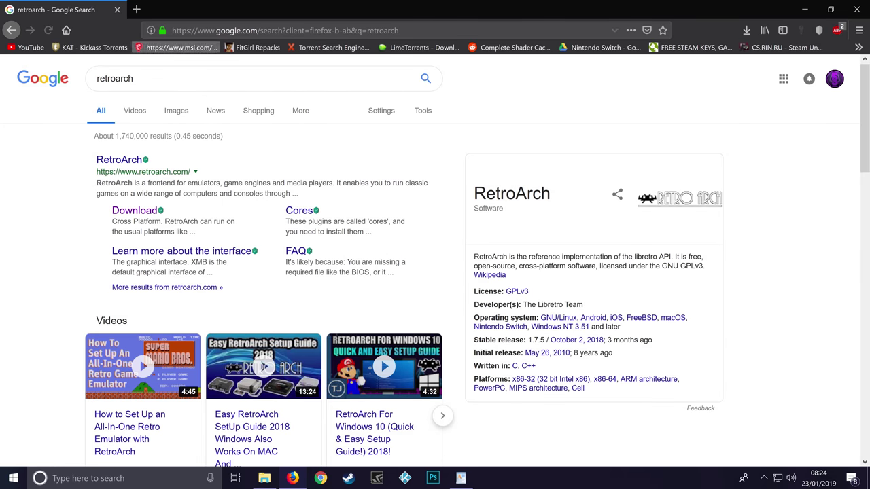
click(139, 212)
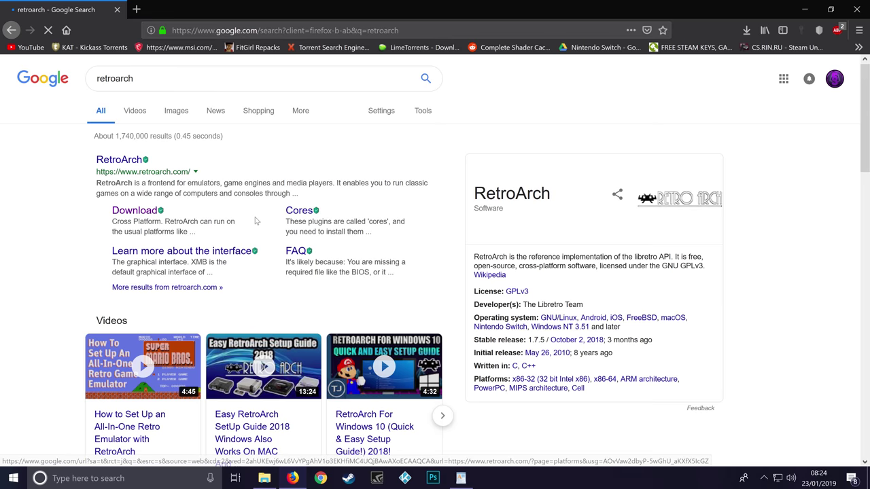
scroll(307, 251, down, 7)
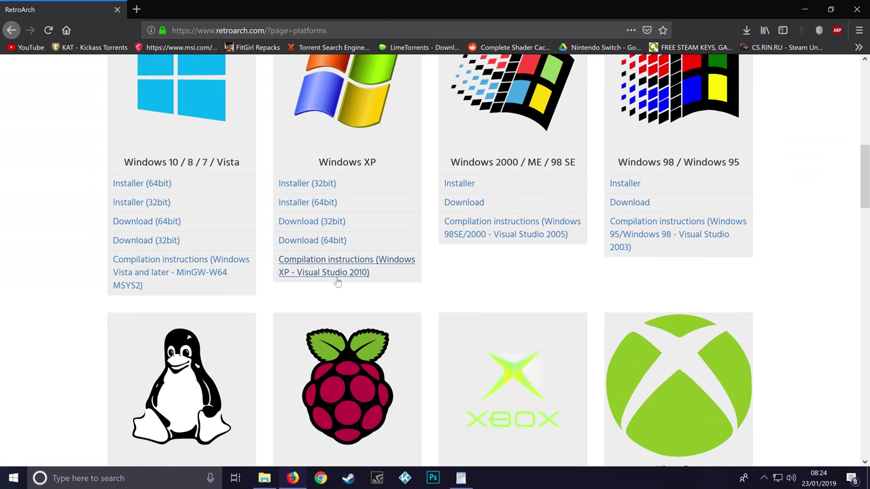
scroll(326, 278, up, 3)
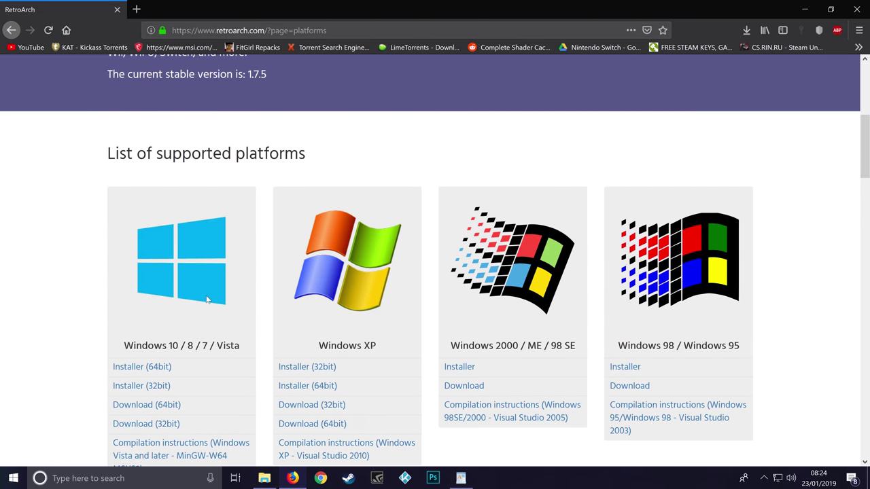
scroll(207, 300, down, 2)
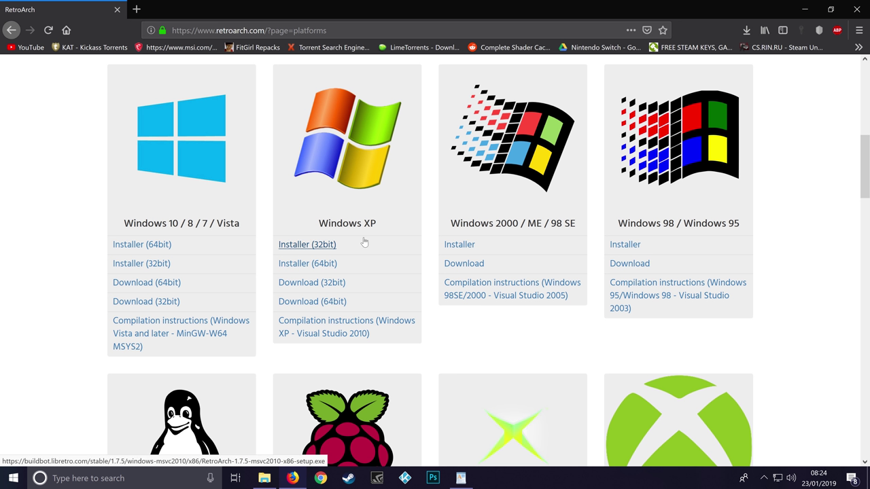
Save the Windows 64-bit installer RetroArch-1.7.5-x64-setup.exe and run it from the downloads list.
click(158, 248)
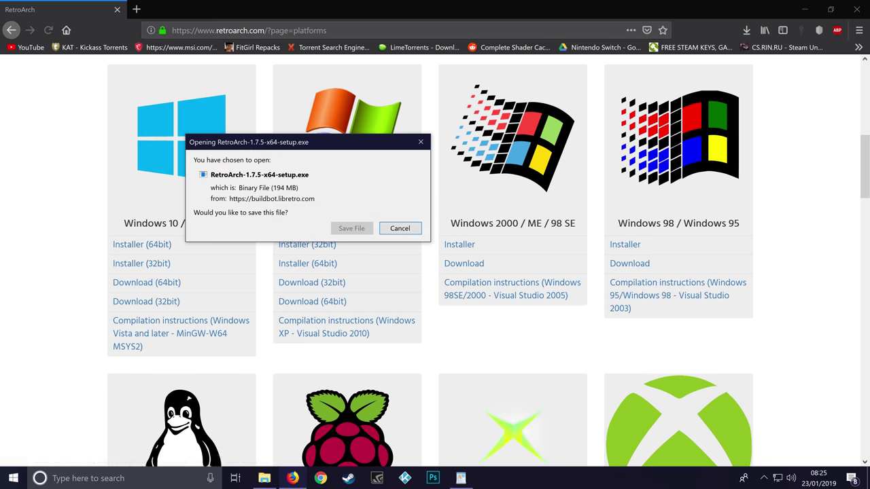
click(352, 227)
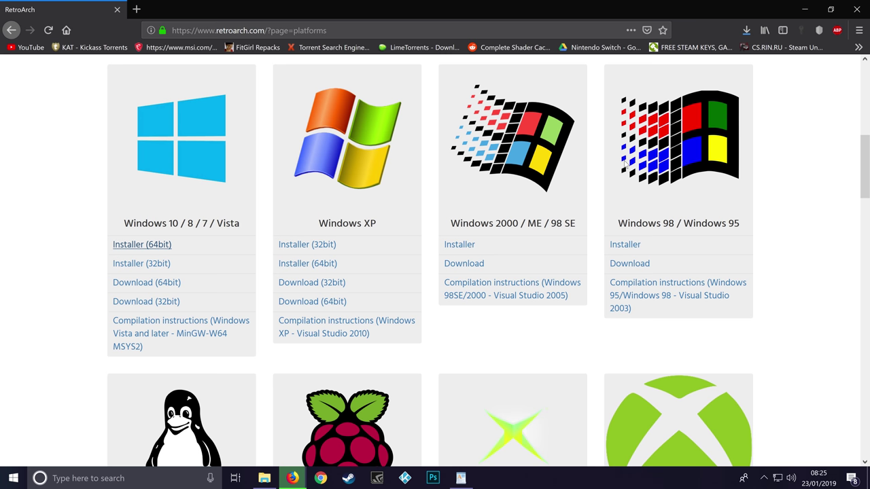
click(746, 31)
click(649, 52)
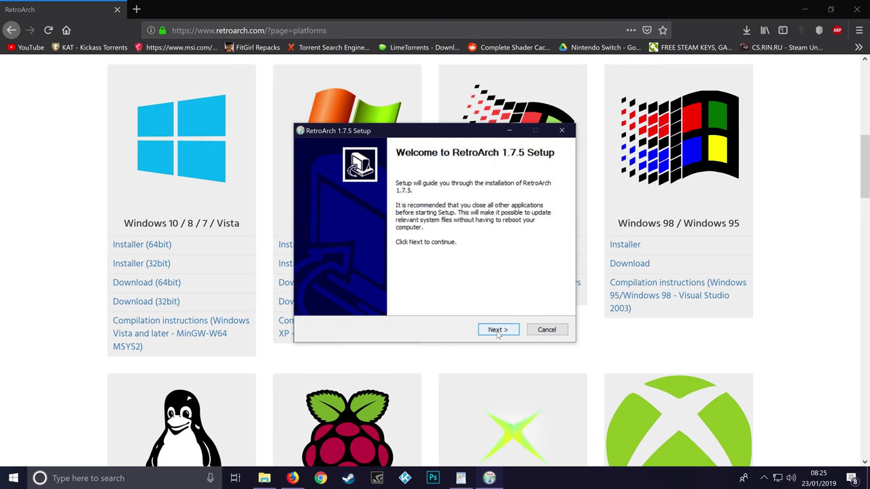
Go past the RetroArch Setup welcome page and license agreement, repositioning the window.
click(498, 331)
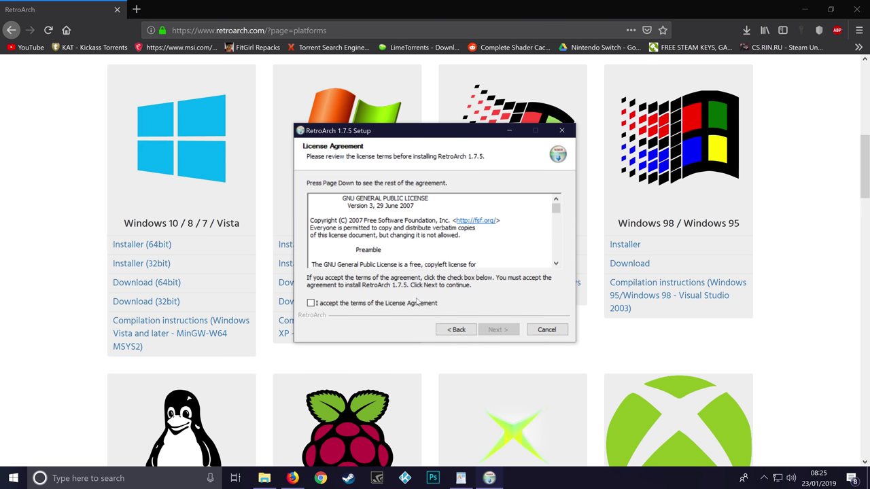
click(508, 329)
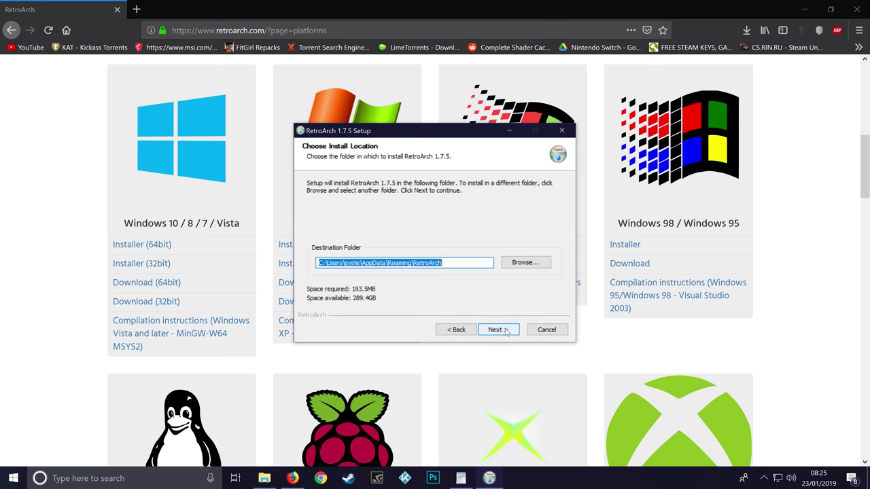
drag(373, 131, 306, 81)
drag(386, 93, 412, 80)
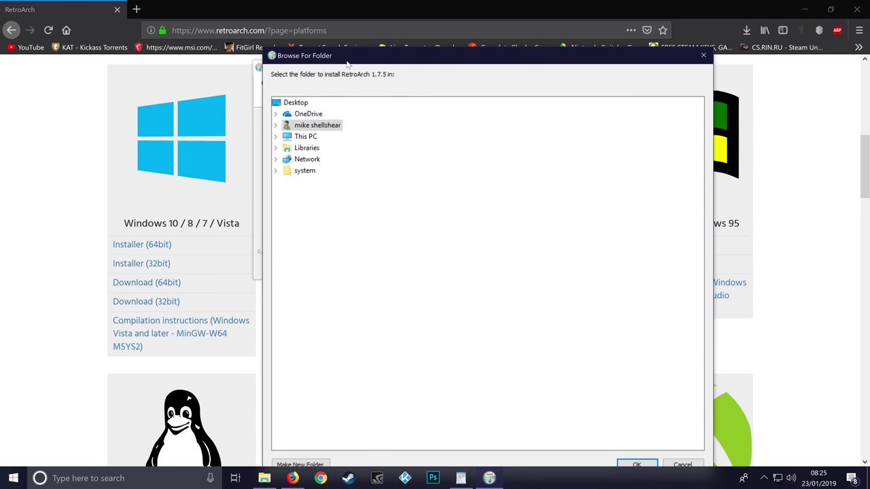
Create a new Retroarch folder on drive D: and choose it as the install destination.
click(275, 136)
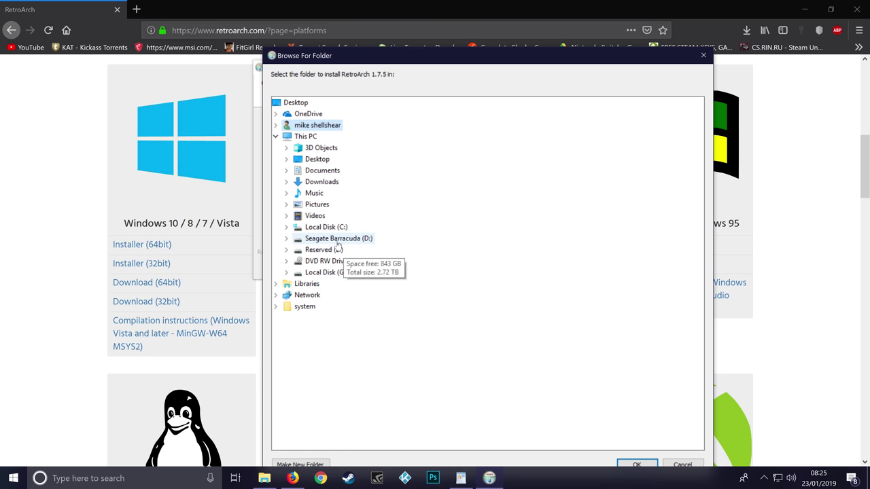
click(286, 238)
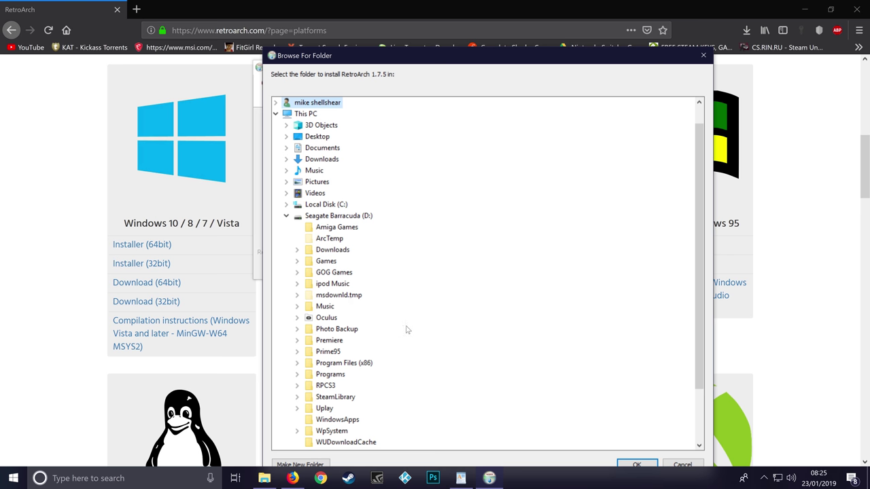
right_click(352, 215)
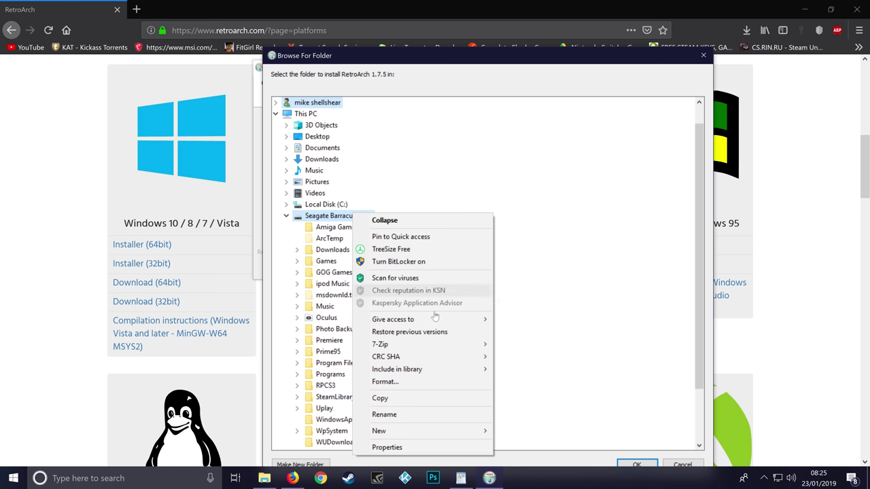
mouse_move(418, 434)
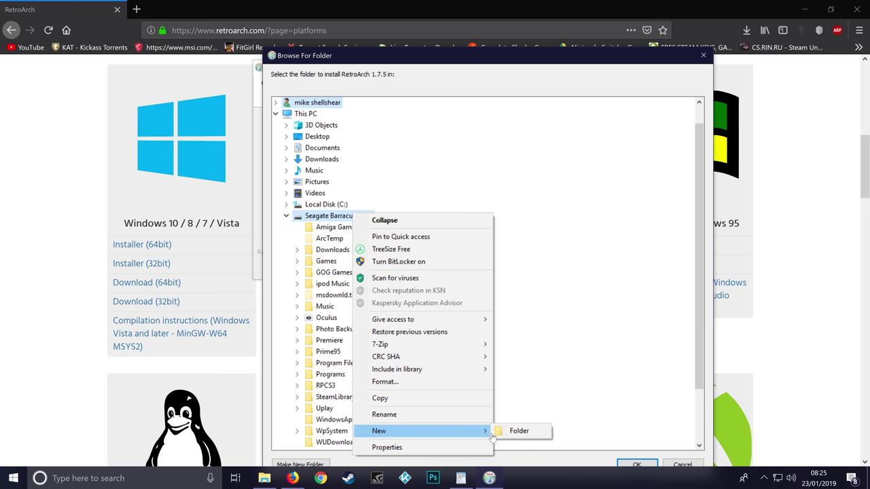
click(506, 432)
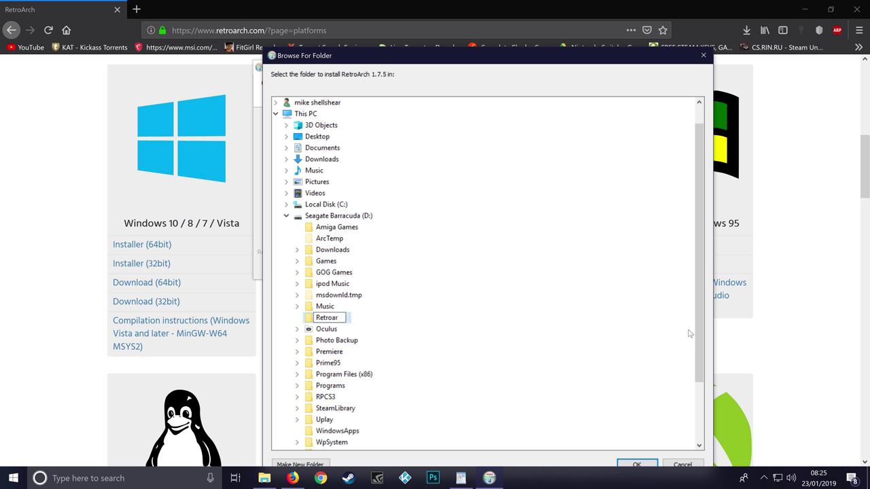
key(Return)
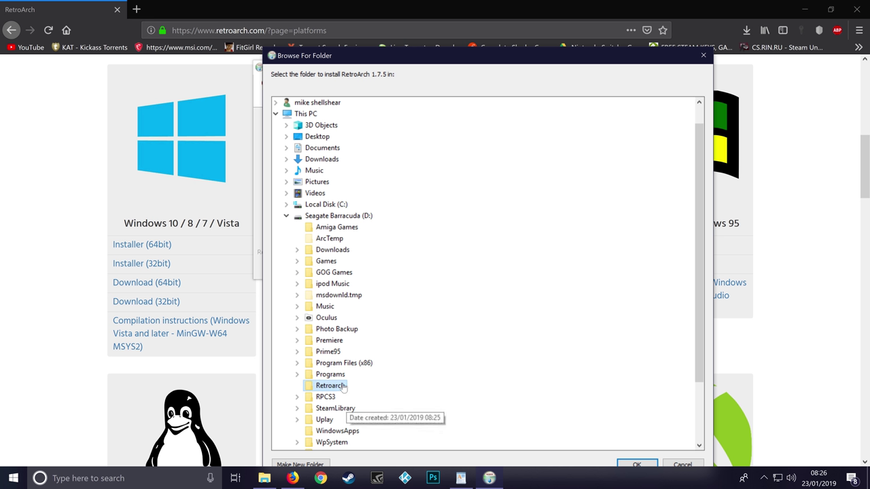
click(636, 465)
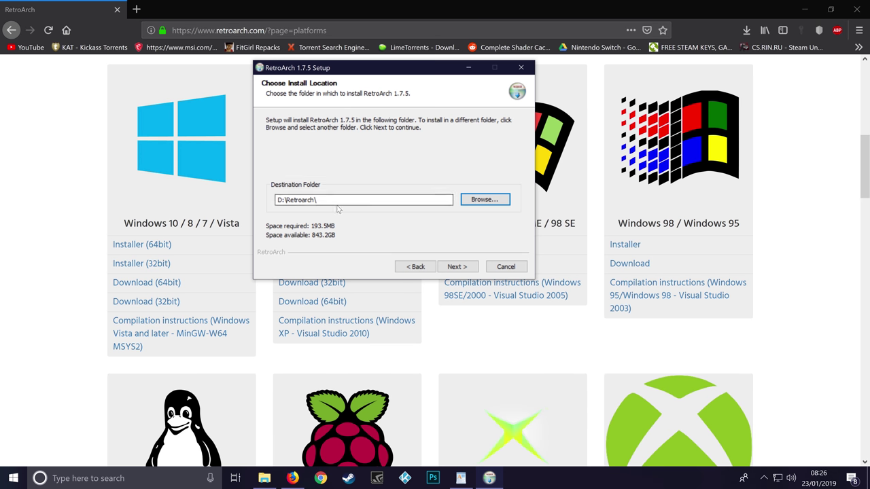
Keep D:\Retroarch\, the default components and Start Menu folder, install, and approve the UAC prompt.
click(469, 267)
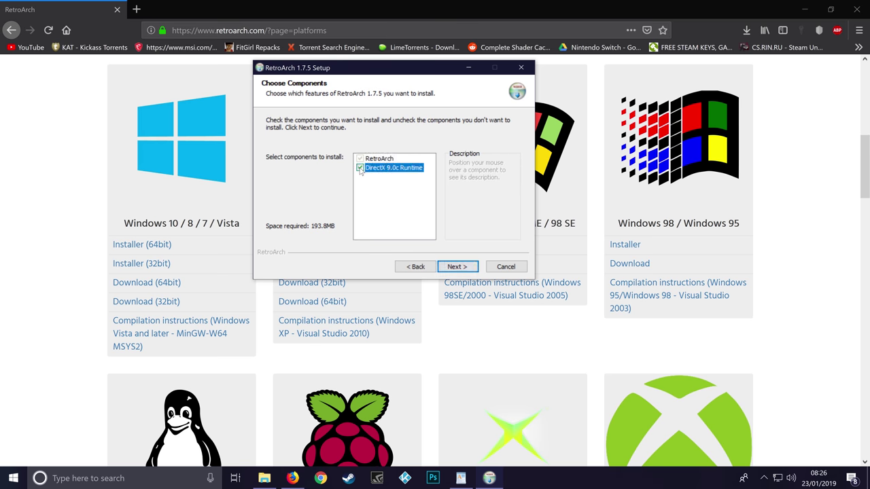
click(462, 265)
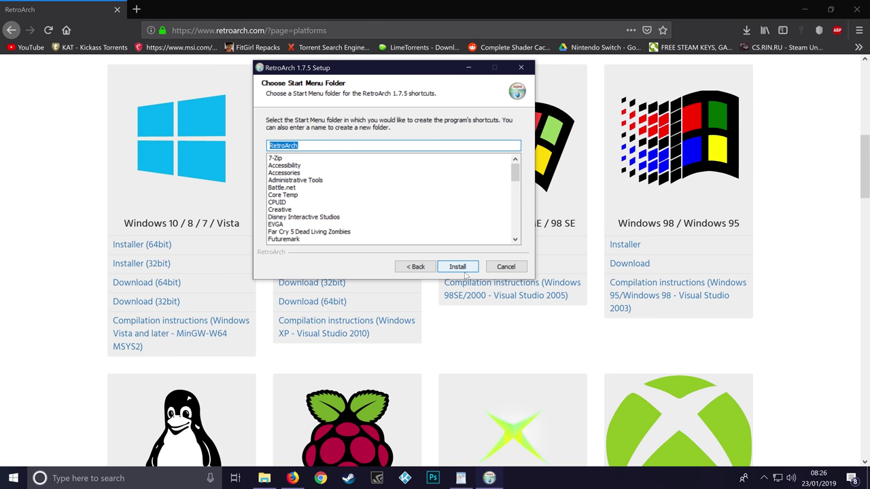
click(467, 272)
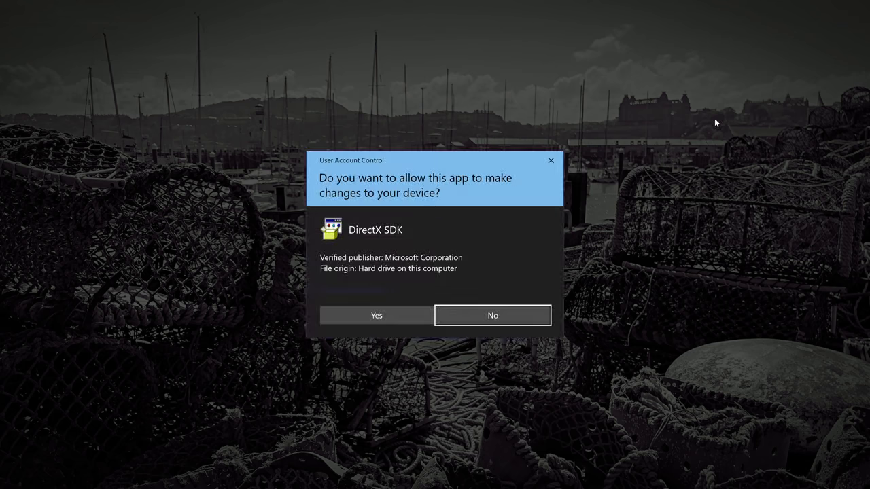
click(377, 316)
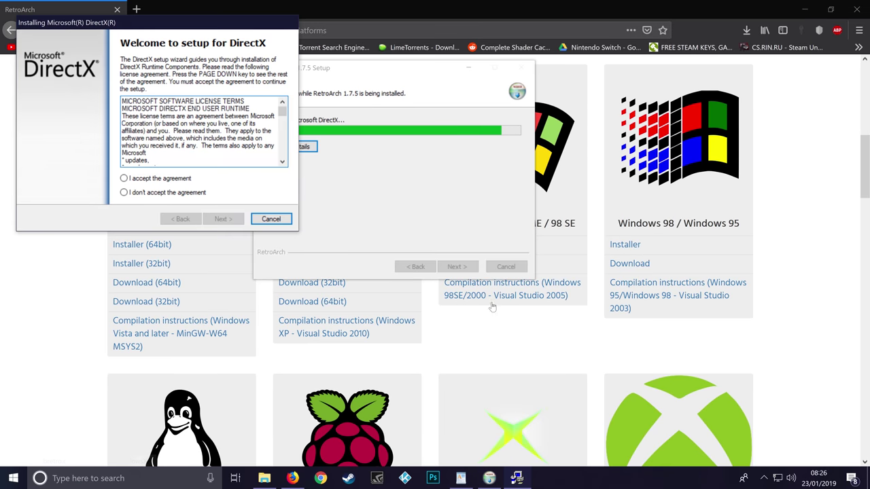
Accept the DirectX license, decline the Bing Bar, and finish DirectX setup.
click(155, 179)
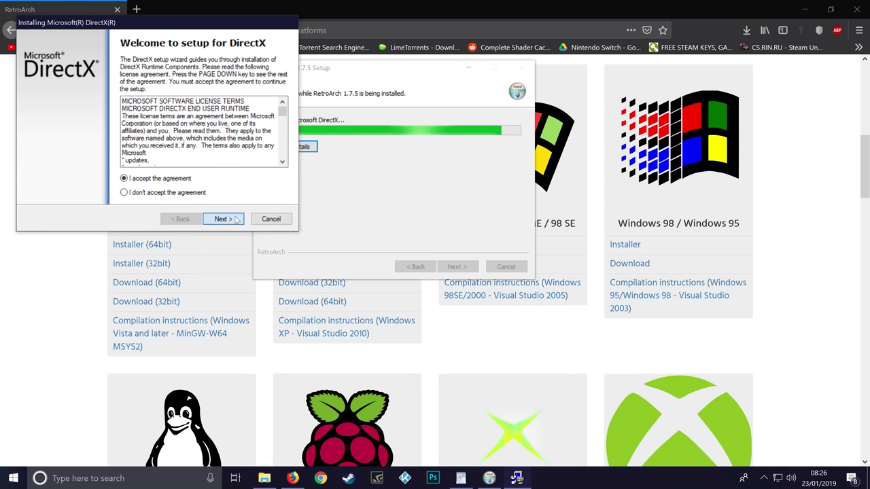
click(232, 217)
drag(170, 29, 366, 52)
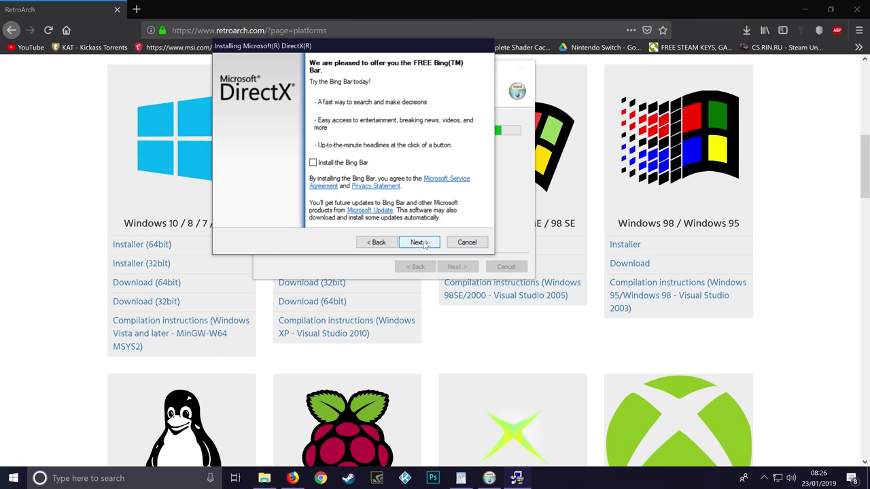
click(417, 243)
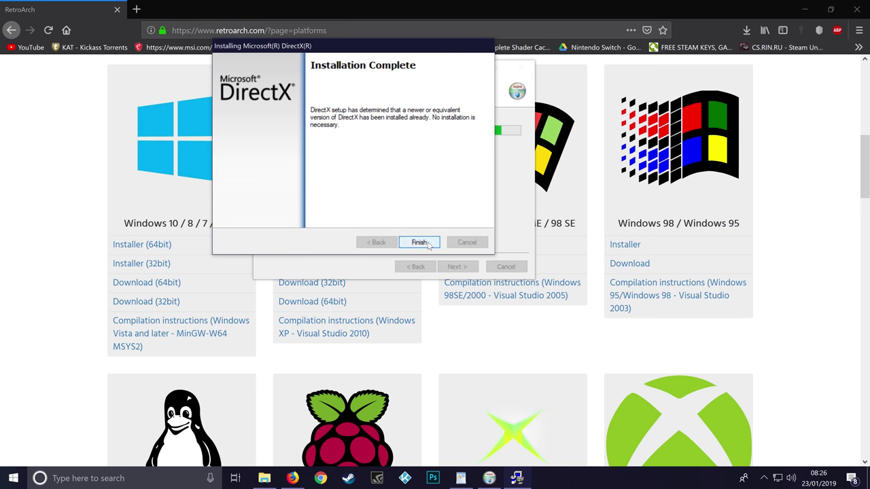
click(427, 243)
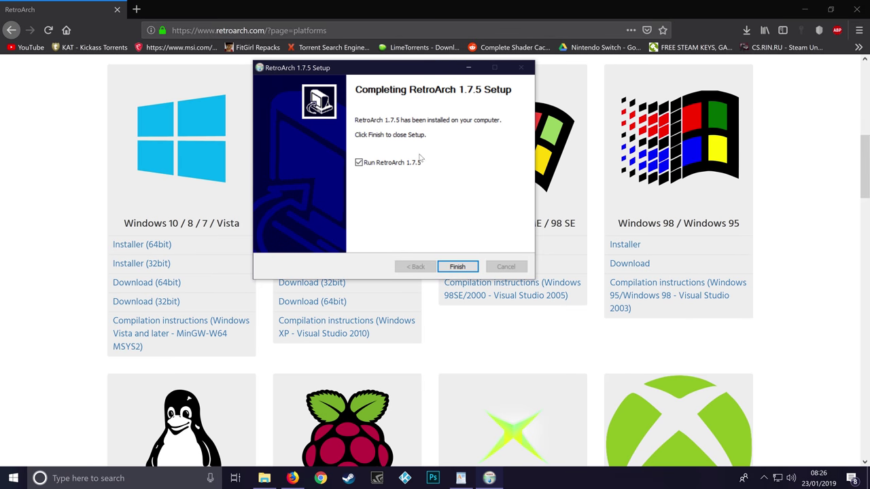
Finish setup to launch RetroArch and maximize its window.
click(458, 267)
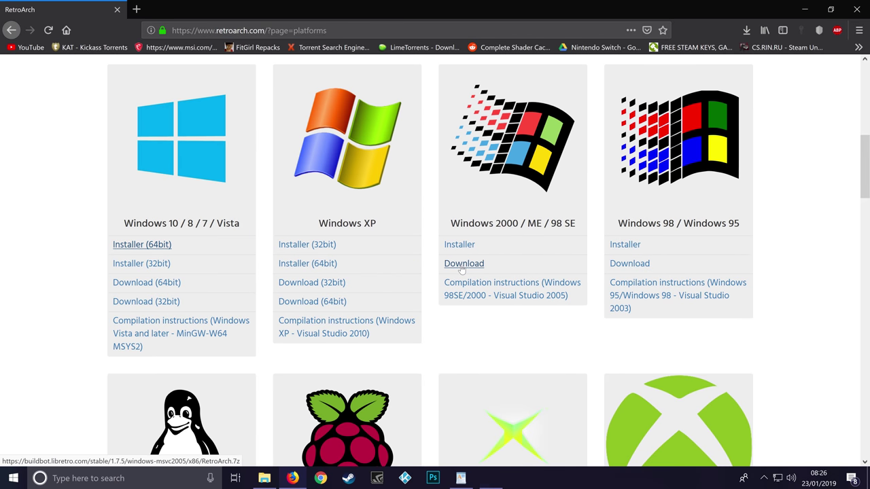
click(804, 9)
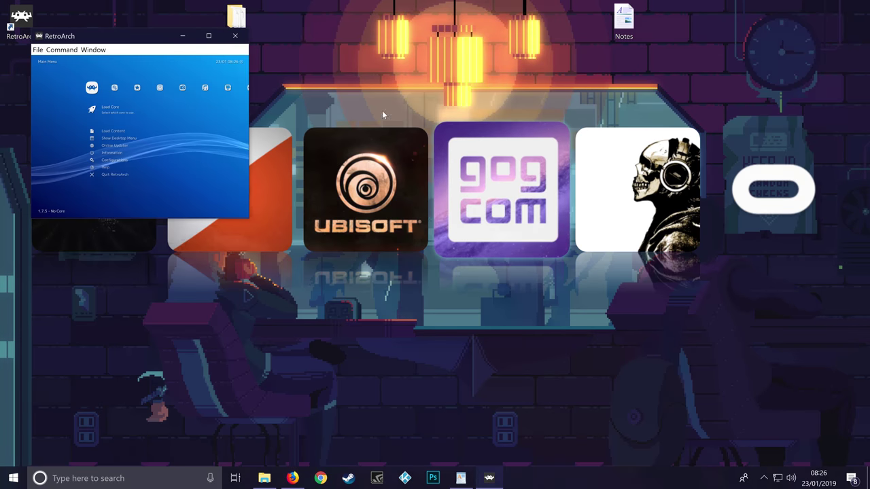
click(208, 36)
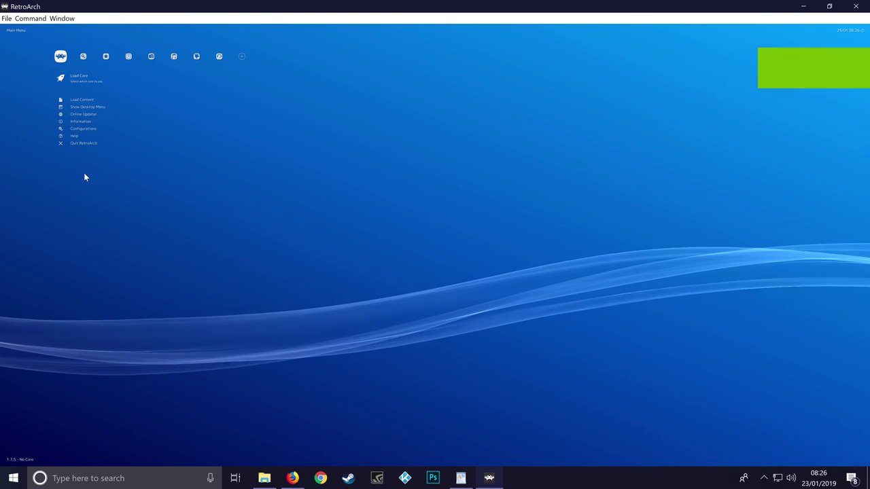
Set Window > Windowed Scale to 7x.
click(58, 19)
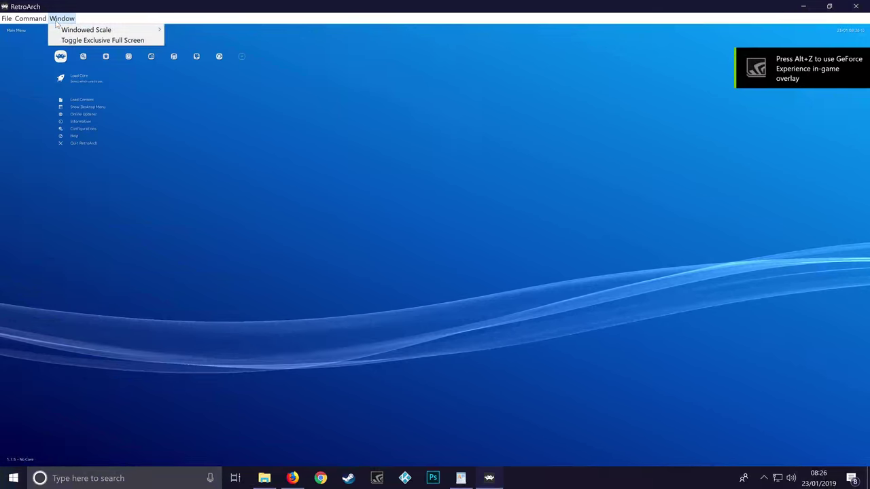
mouse_move(68, 32)
click(125, 242)
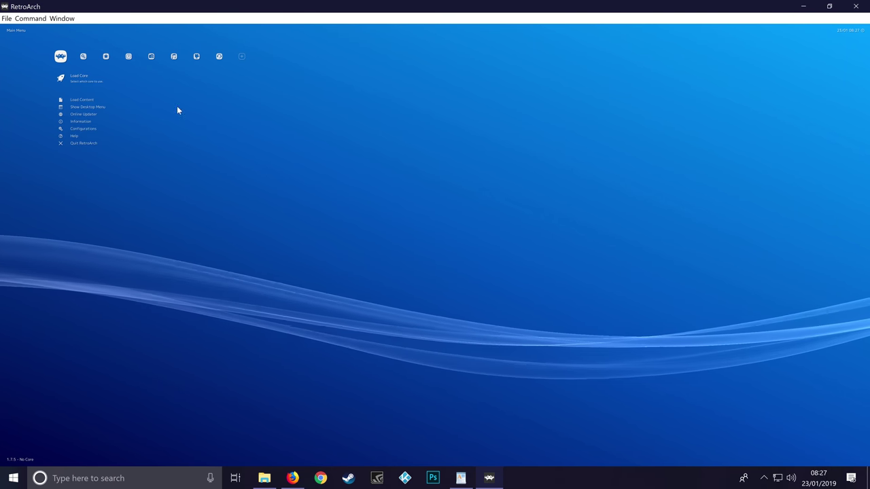
click(62, 19)
mouse_move(85, 30)
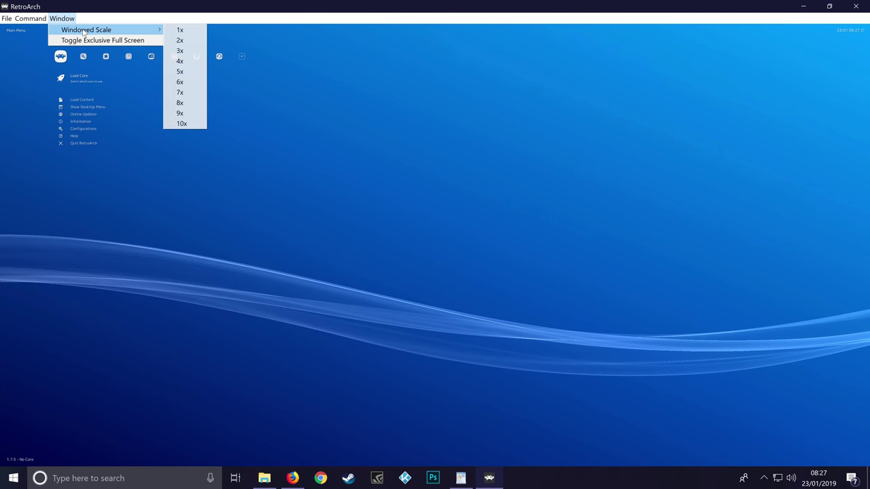
click(197, 93)
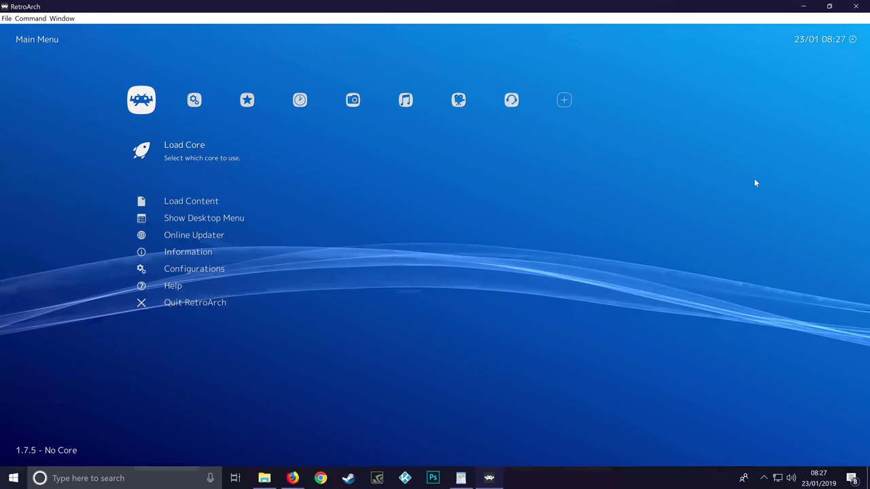
Browse the menu categories back to Main Menu and open Online Updater with the arrow keys.
key(Right)
key(Left)
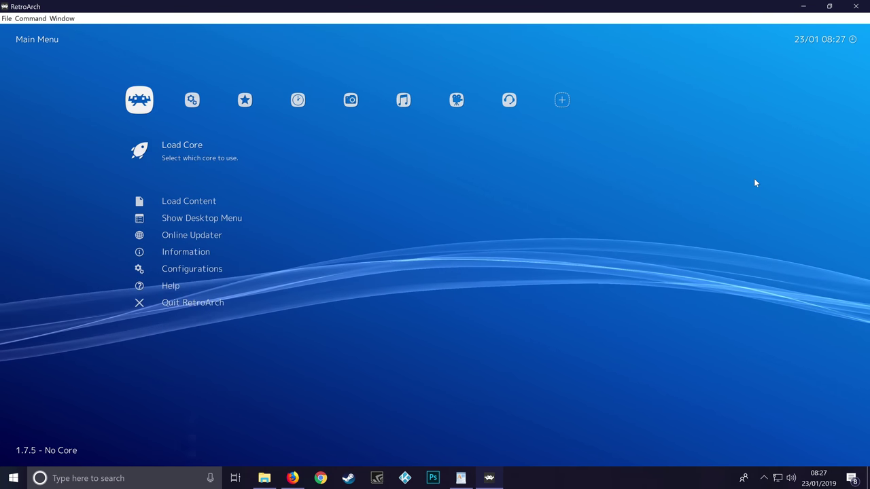
key(Right)
key(Left)
key(Left)
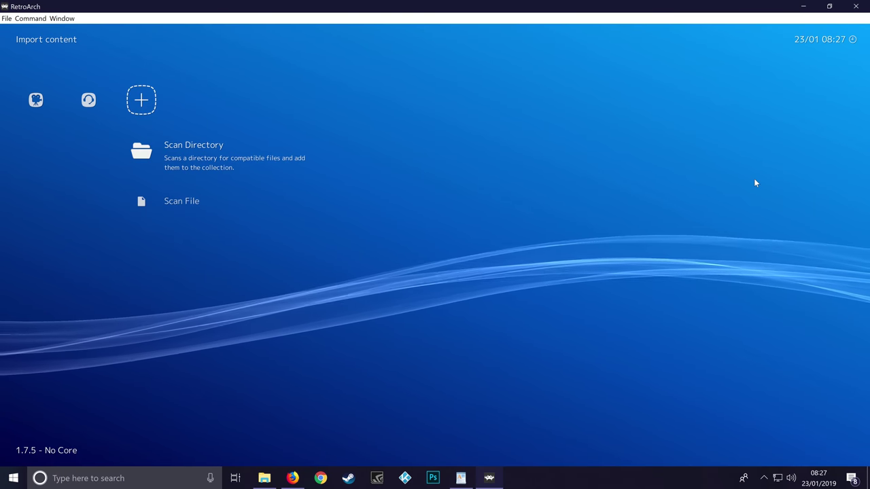
key(Left)
key(Left)
key(Left)
key(Left)
key(Left)
key(Left)
key(Right)
key(Right)
key(Right)
key(Right)
key(Right)
key(Right)
key(Right)
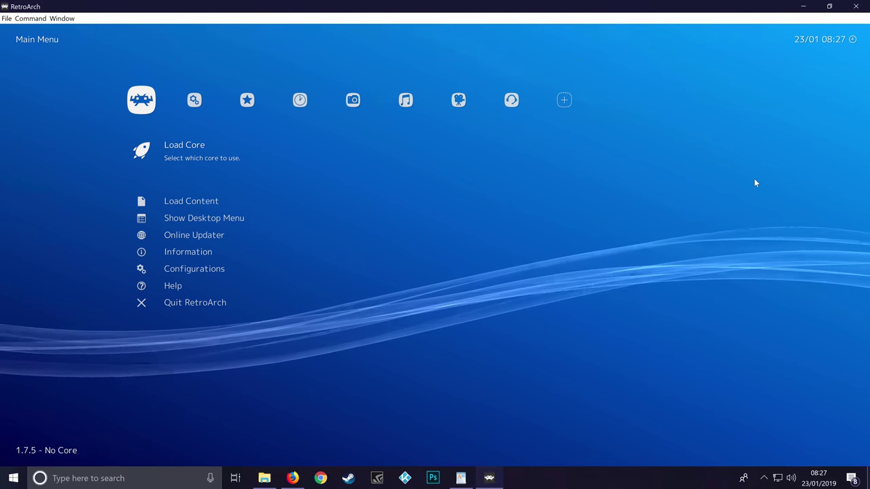
key(Right)
key(Left)
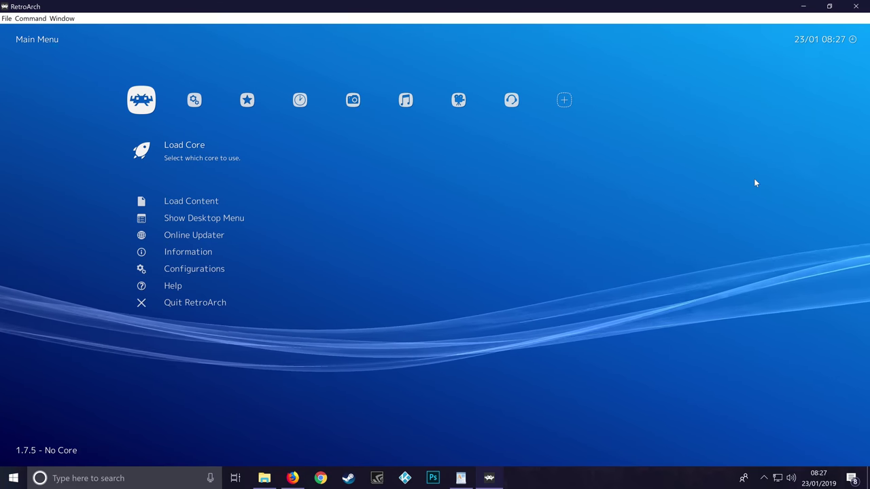
key(Right)
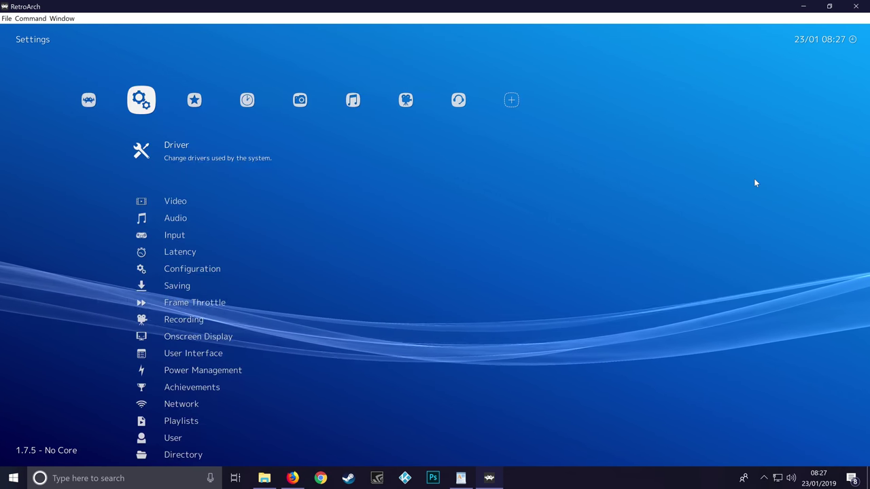
key(Left)
key(Down)
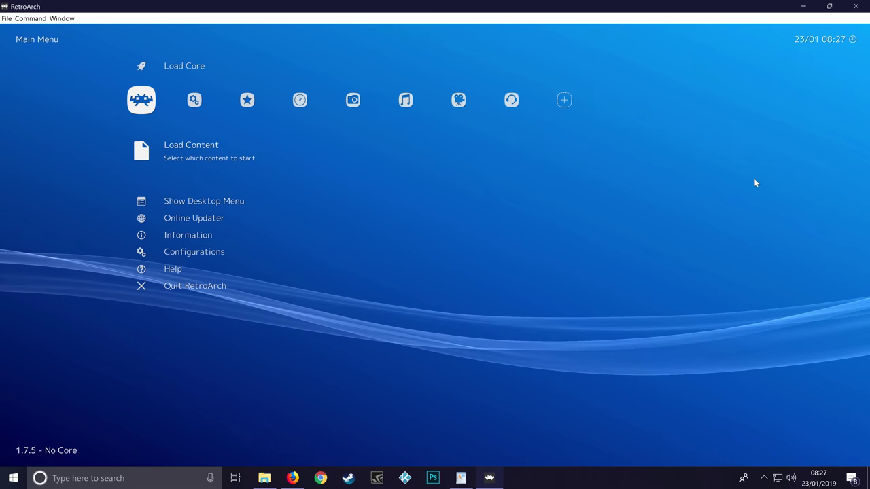
key(Down)
key(Down)
key(Return)
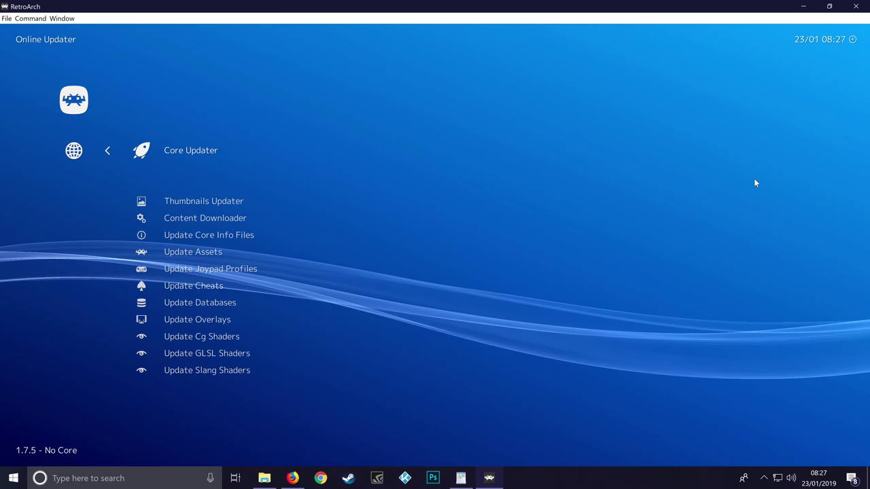
Open Core Updater and download the 2048 and 3D Engine cores.
key(Return)
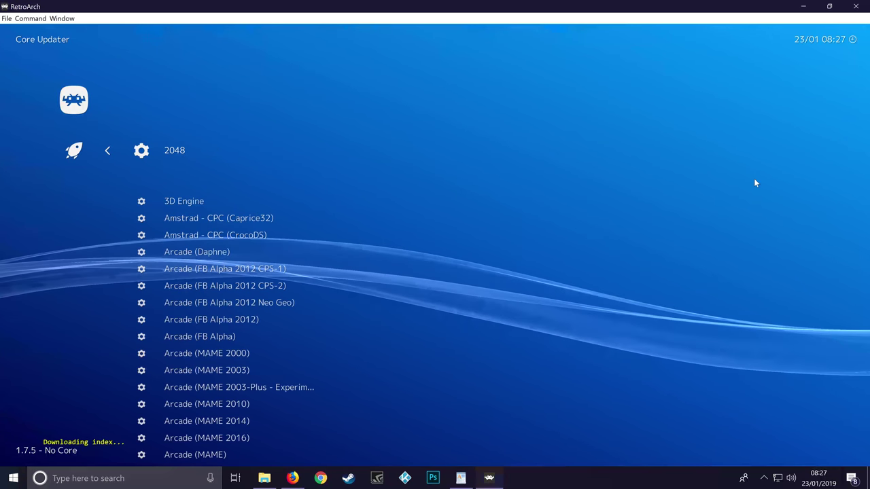
key(Down)
key(Down)
key(Down)
key(Down)
key(Down)
key(Down)
key(Down)
key(Down)
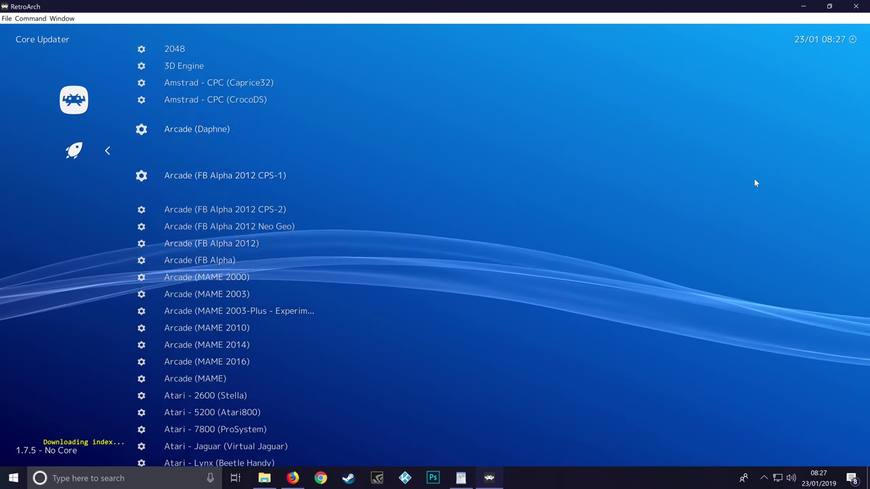
key(Up)
key(Up)
key(Up)
key(Up)
key(Up)
key(Up)
key(Up)
key(Up)
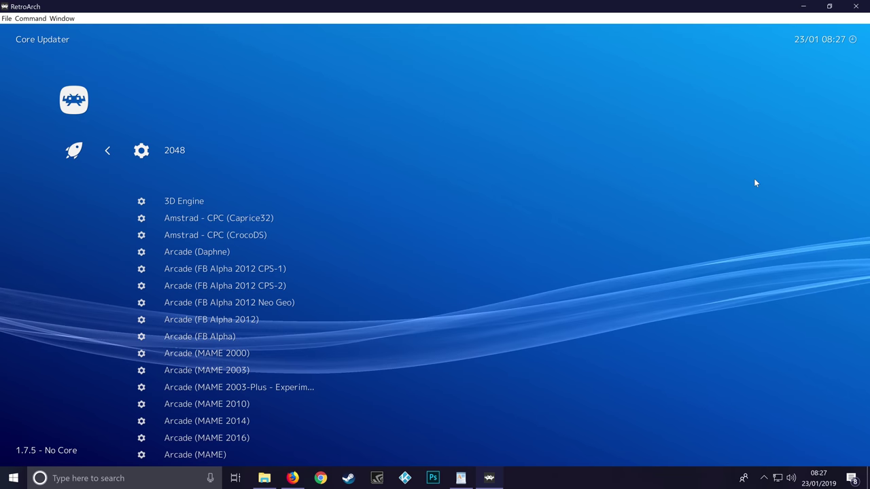
key(Return)
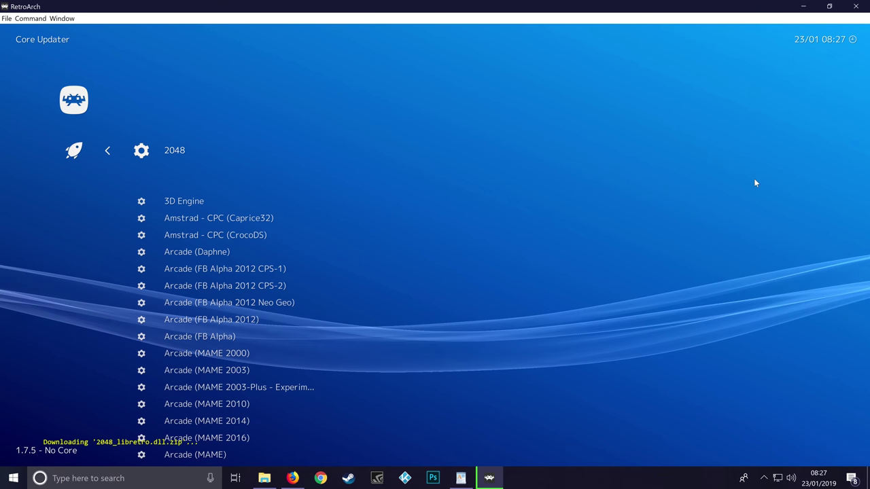
key(Down)
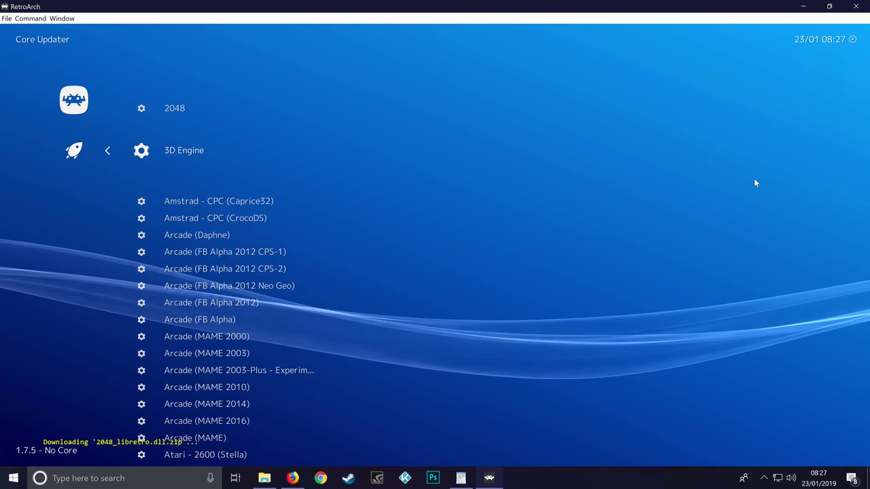
key(Return)
key(Down)
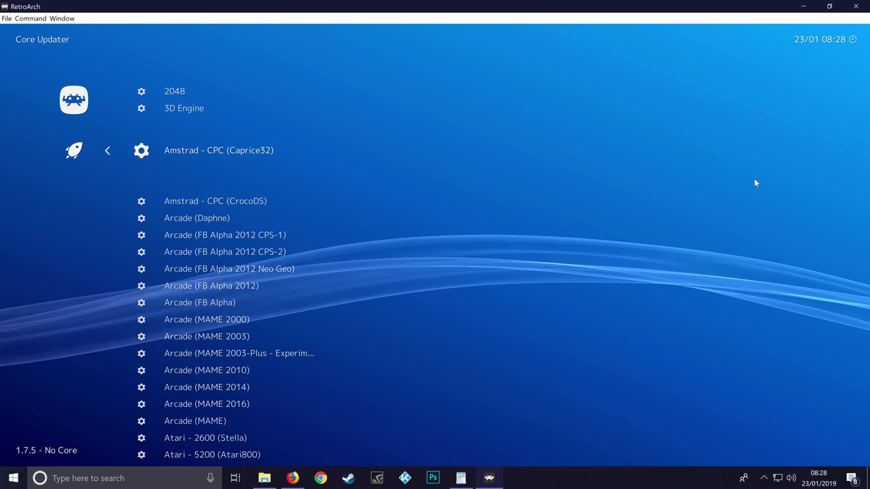
Download the Amstrad CPC, arcade/MAME, Atari and Commodore cores.
key(Down)
key(Return)
key(Down)
key(Down)
key(Down)
key(Down)
key(Down)
key(Down)
key(Return)
key(Down)
key(Down)
key(Return)
key(Down)
key(Down)
key(Down)
key(Down)
key(Down)
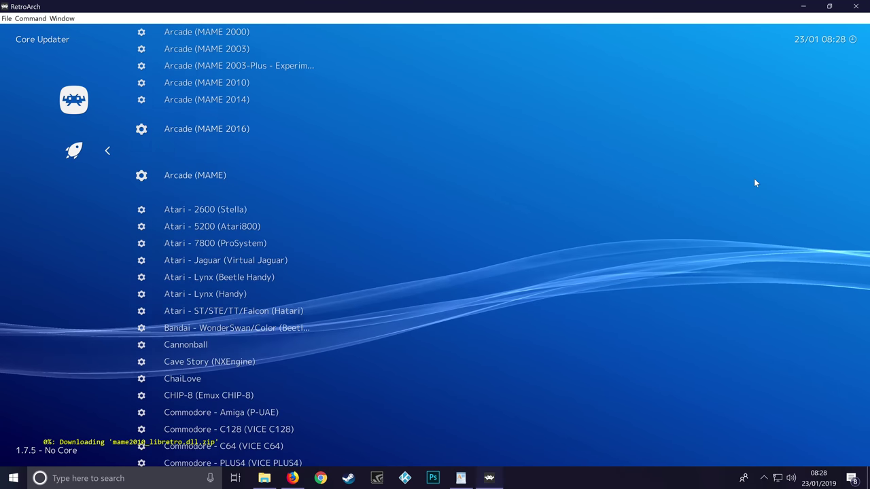
key(Return)
key(Down)
key(Down)
key(Down)
key(Down)
key(Down)
key(Down)
key(Down)
key(Down)
key(Down)
key(Down)
key(Down)
key(Down)
key(Down)
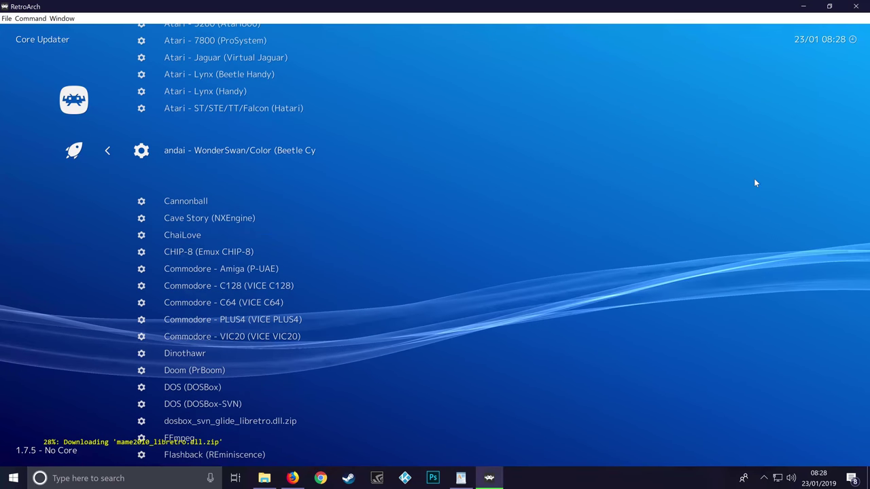
key(Return)
key(Down)
key(Down)
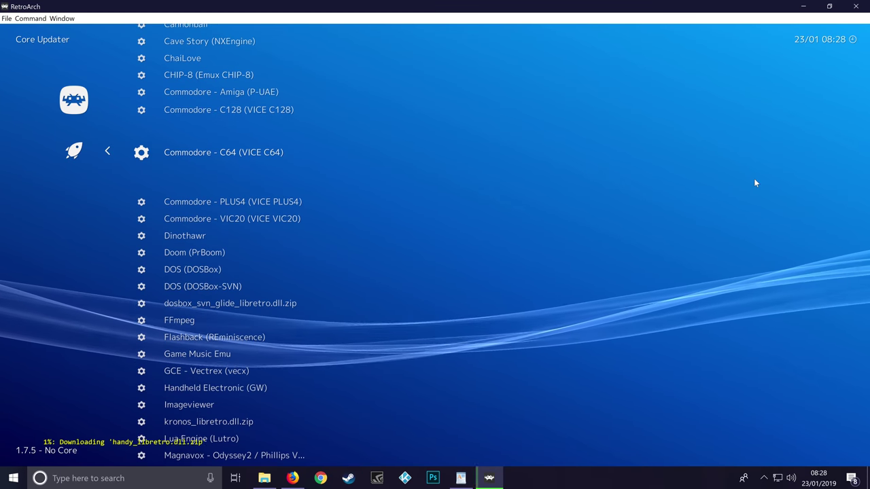
key(Down)
key(Down)
key(Down)
key(Down)
key(Down)
key(Down)
key(Down)
key(Down)
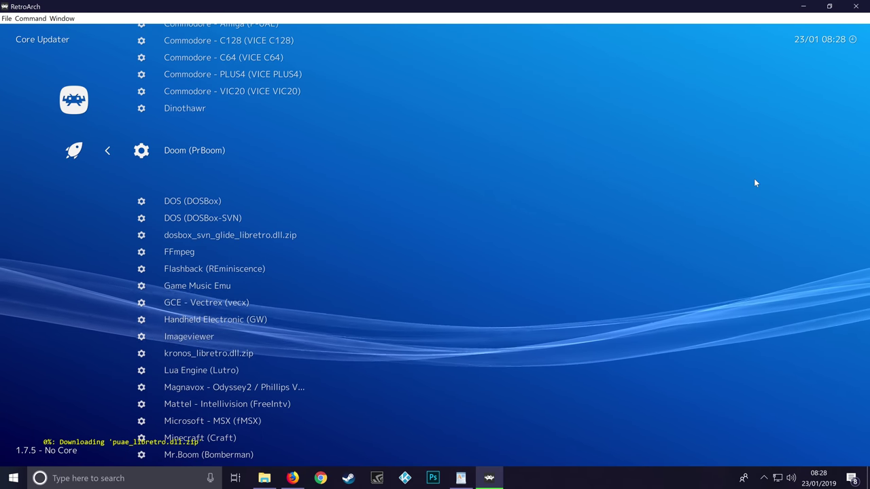
key(Down)
key(Down)
key(Down)
key(Down)
key(Down)
key(Down)
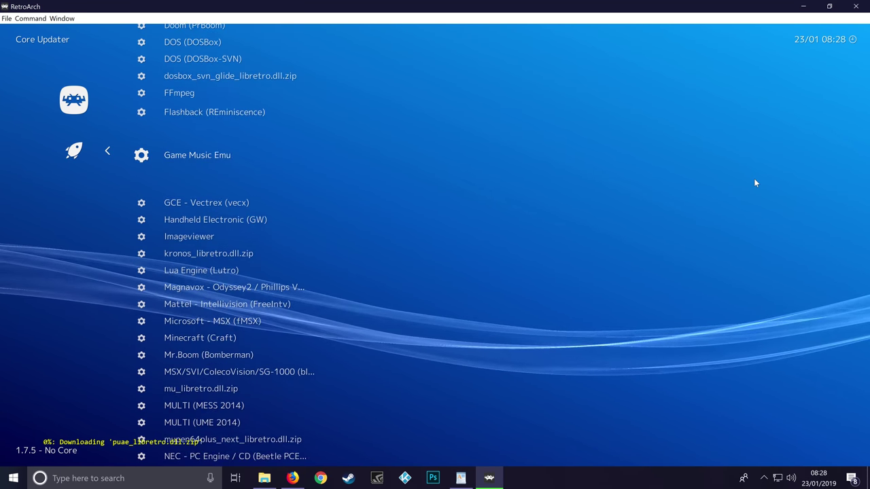
key(Down)
key(Down)
key(Down)
key(Down)
key(Down)
key(Down)
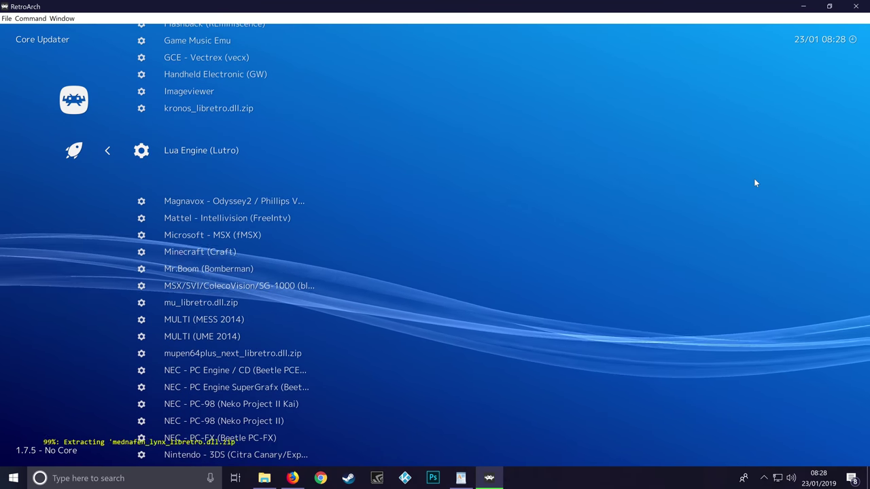
Download the mupen64plus_next, DeSmuME 2015, NEC, NES, Game Boy and Nintendo 64 cores.
key(Down)
key(Down)
key(Down)
key(Down)
key(Down)
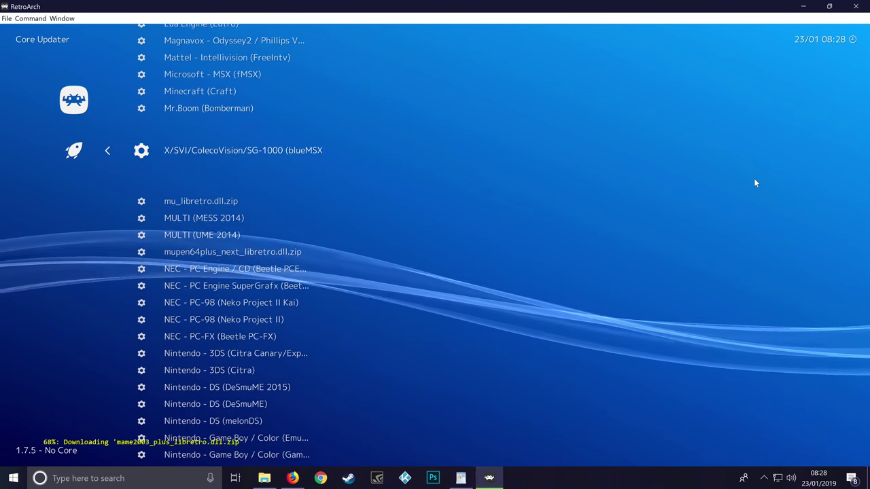
key(Return)
key(Down)
key(Down)
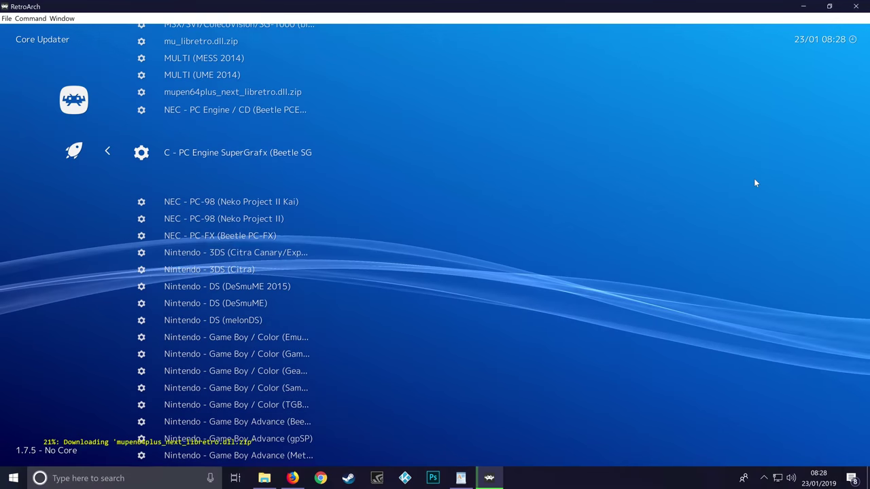
key(Return)
key(Down)
key(Down)
key(Down)
key(Down)
key(Down)
key(Down)
key(Down)
key(Down)
key(Down)
key(Down)
key(Down)
key(Down)
key(Down)
key(Down)
key(Return)
key(Down)
key(Down)
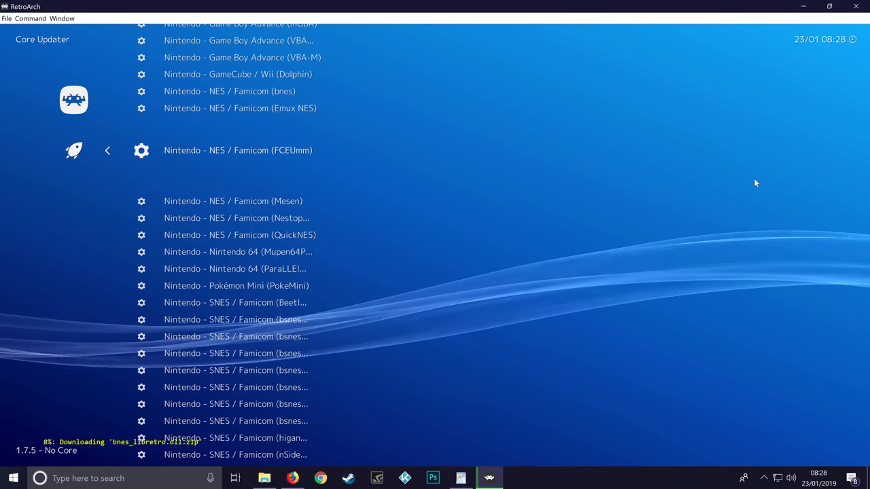
key(Return)
key(Down)
key(Down)
key(Return)
key(Down)
key(Down)
key(Return)
key(Down)
key(Return)
key(Down)
key(Down)
key(Down)
key(Down)
key(Down)
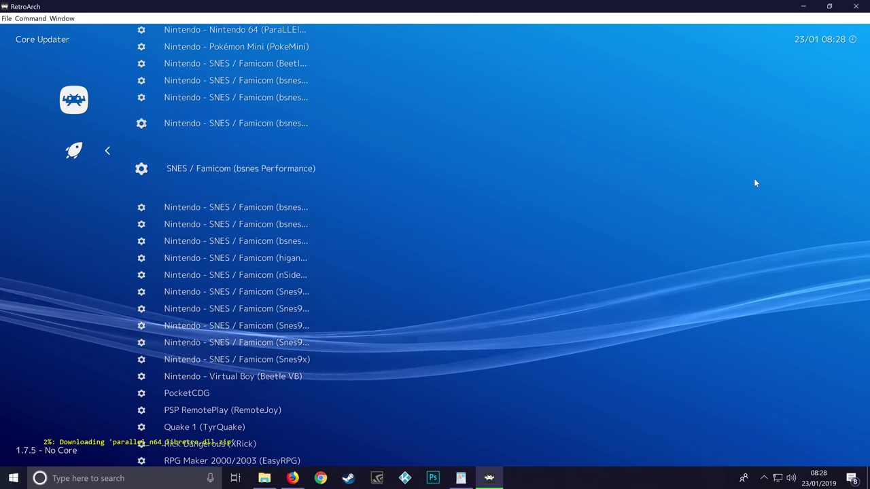
key(Return)
key(Down)
key(Down)
key(Down)
Download the SNES, ScummVM, Beetle Saturn, Beetle PSX and remaining cores through ZX Spectrum (Fuse).
key(Down)
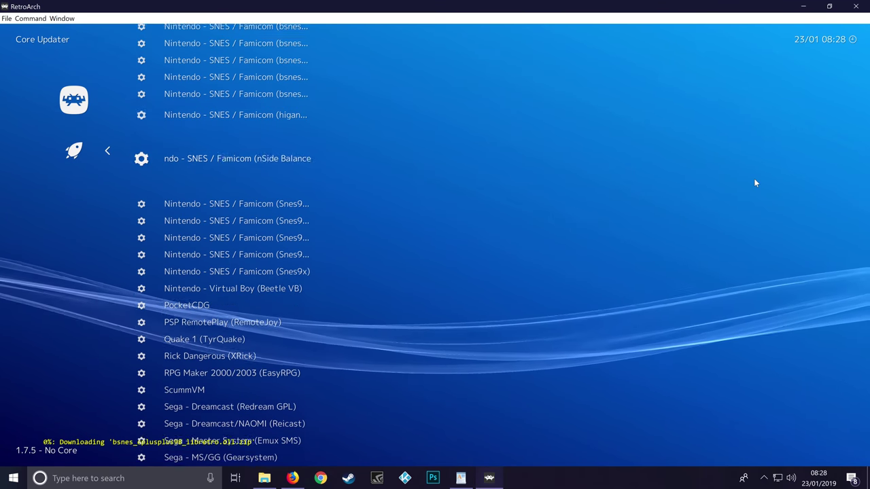
key(Down)
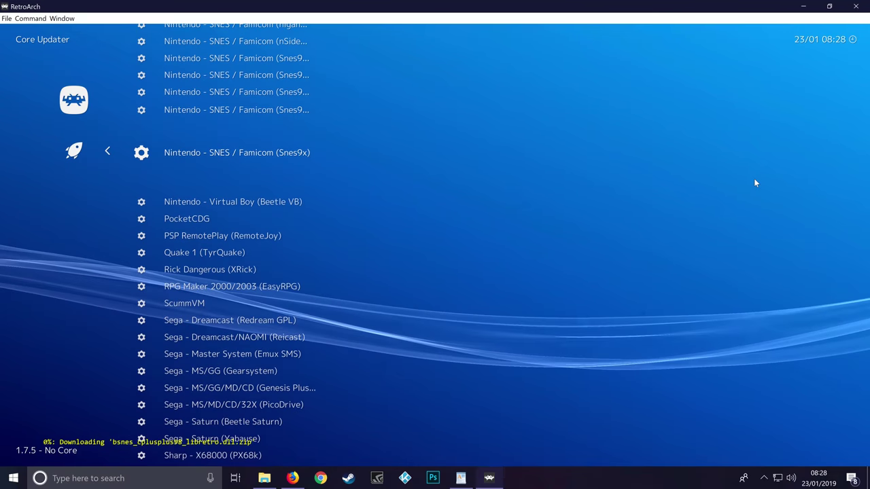
key(Down)
key(Down)
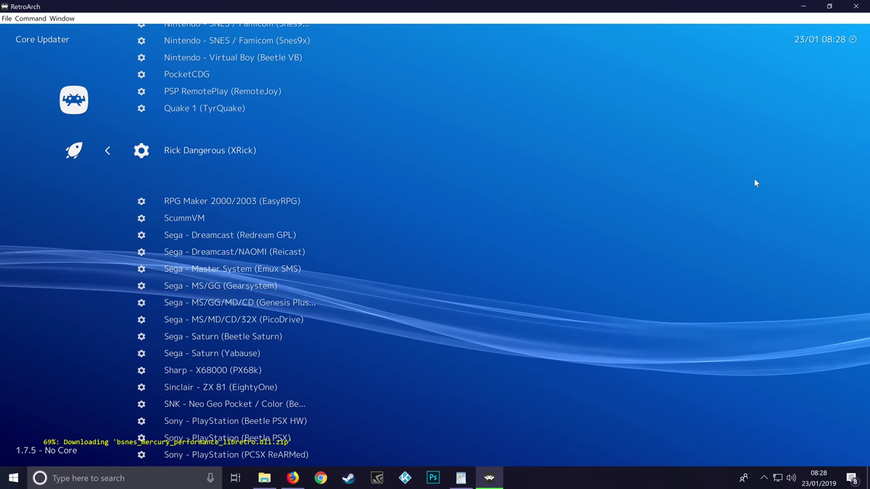
key(Down)
key(Return)
key(Down)
key(Down)
key(Down)
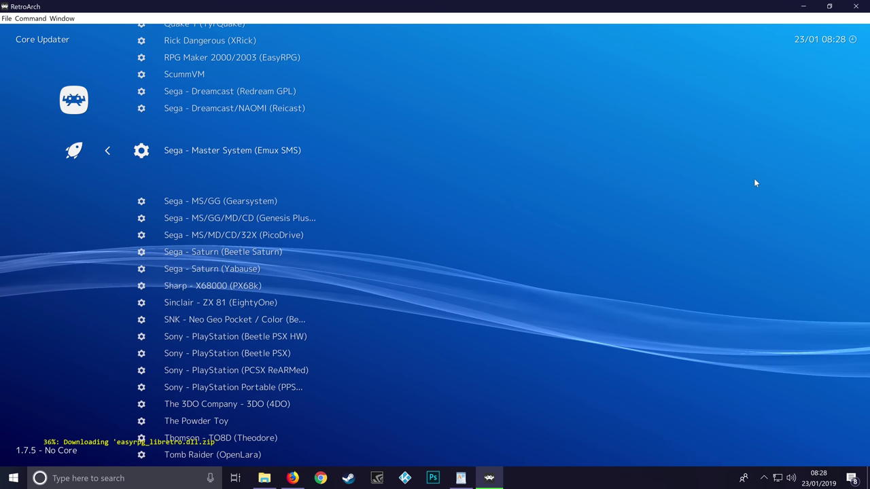
key(Down)
key(Down)
key(Down)
key(Down)
key(Return)
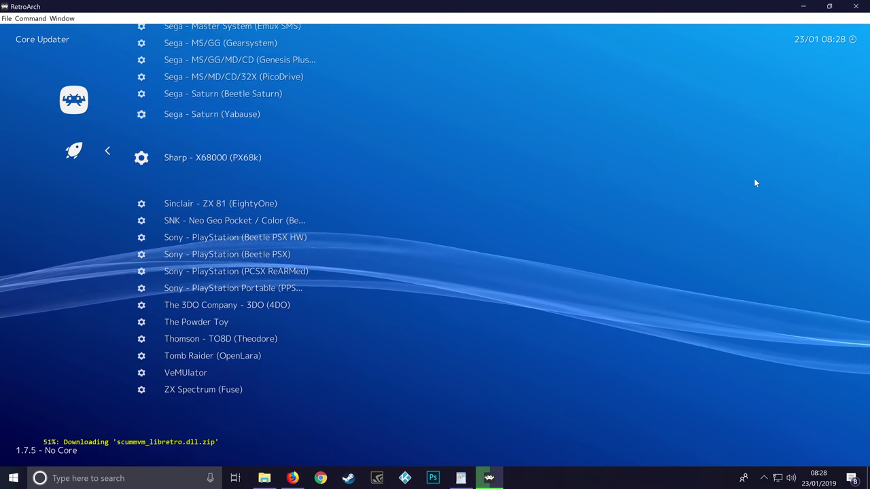
key(Down)
key(Down)
key(Return)
key(Down)
key(Down)
key(Down)
key(Return)
key(Down)
key(Return)
key(Down)
key(Down)
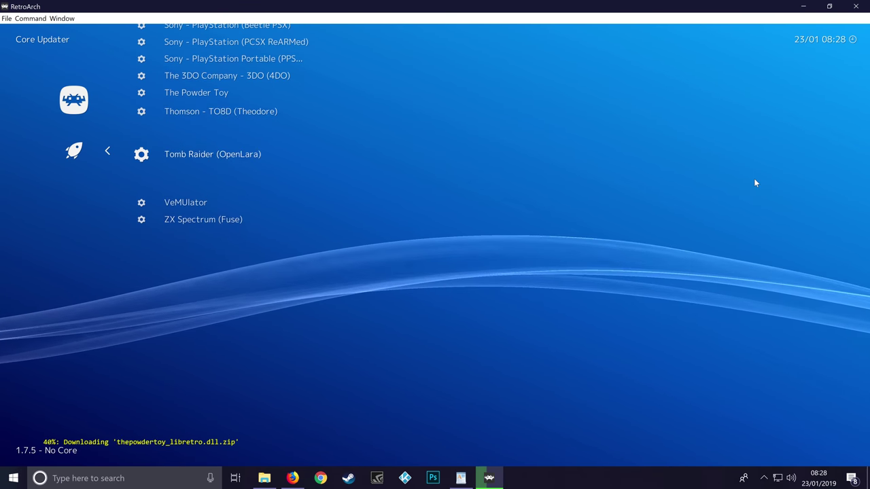
key(Down)
key(Return)
key(Down)
key(Return)
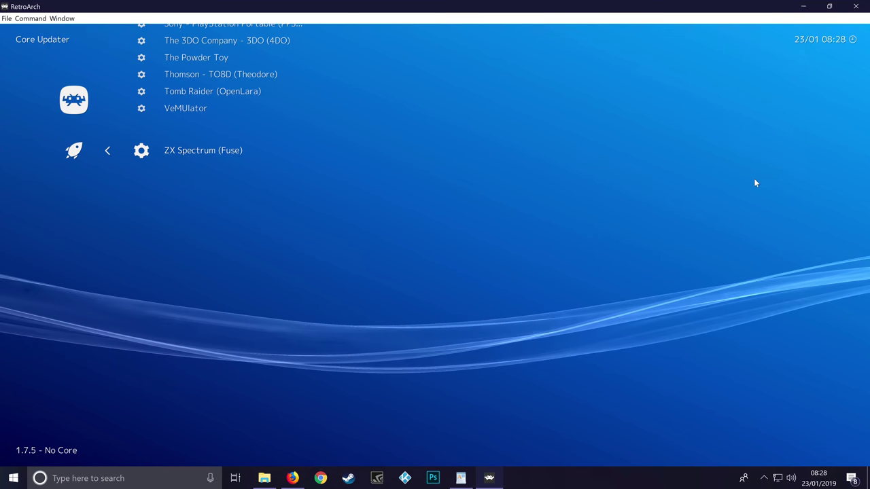
Back in the Online Updater, update core info files, assets, joypad profiles, cheats and databases.
key(BackSpace)
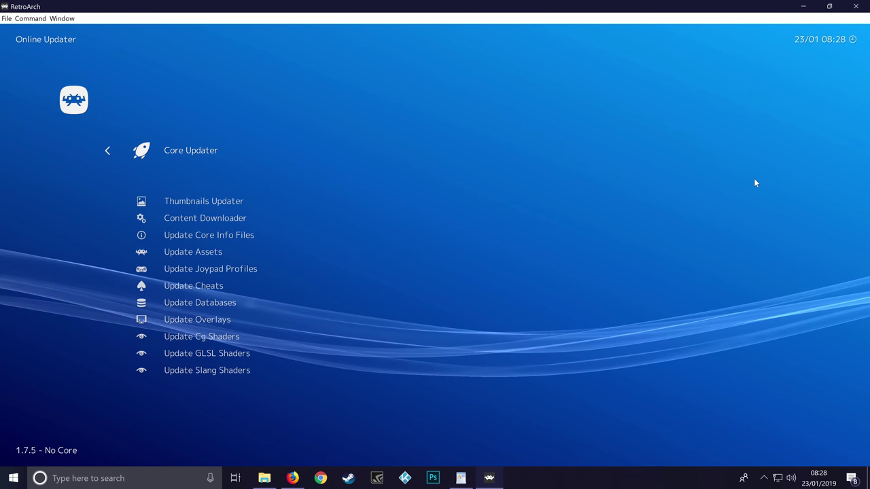
key(Down)
key(Down)
key(Down)
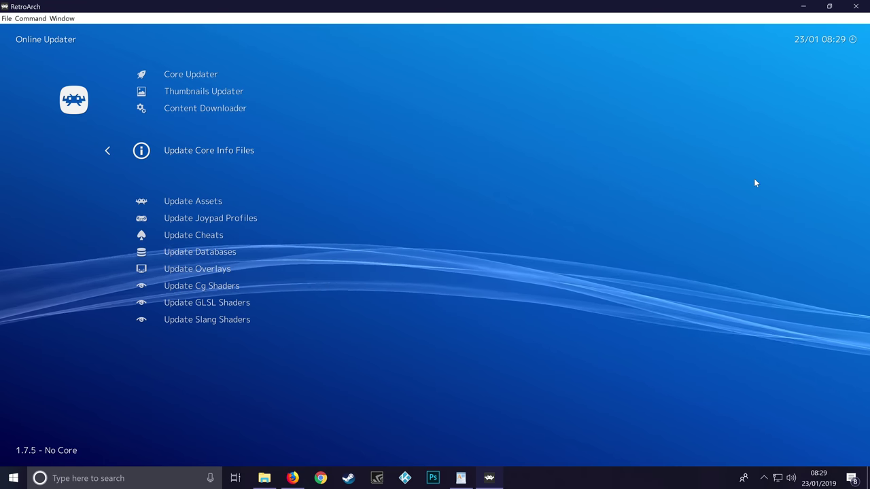
key(Return)
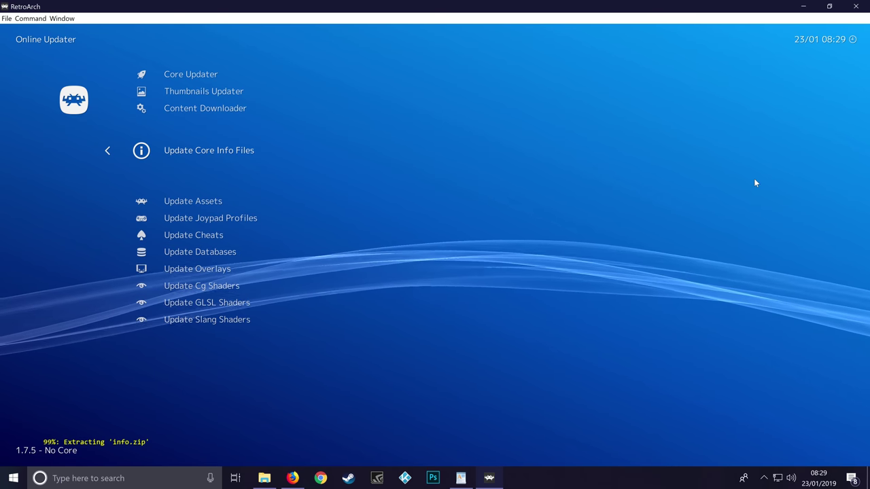
key(Down)
key(Return)
key(Down)
key(Return)
key(Down)
key(Return)
key(Down)
key(Return)
Download the overlays and the Cg, GLSL and Slang shader packs.
key(Down)
key(Return)
key(Down)
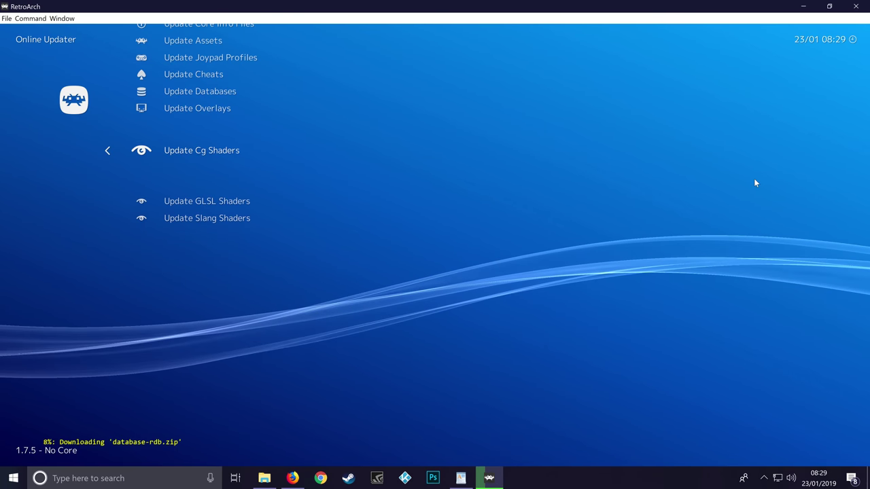
key(Return)
key(Down)
key(Return)
key(Down)
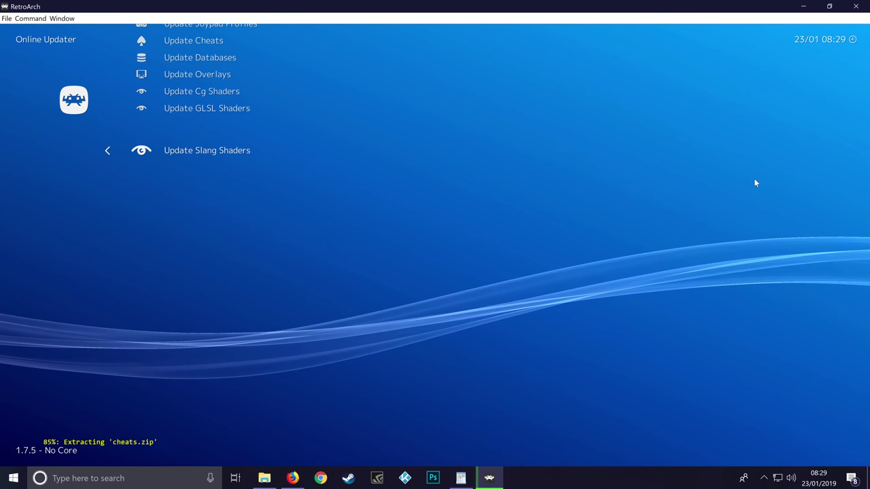
key(Return)
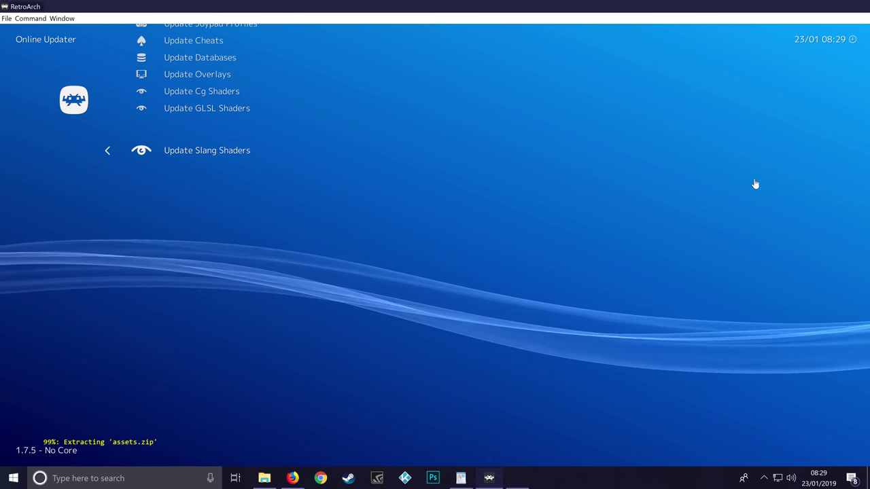
Switch RetroArch to windowed mode, maximize the window, and move back up to the Cg shaders entry.
key(f)
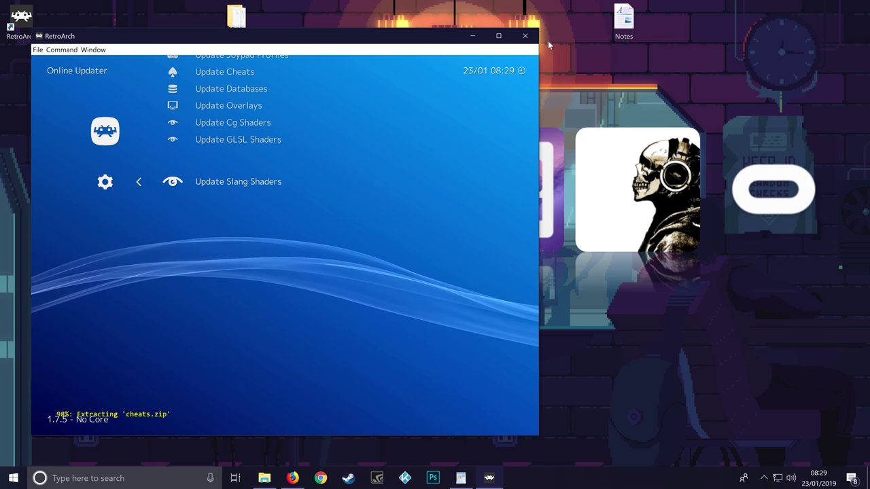
click(494, 40)
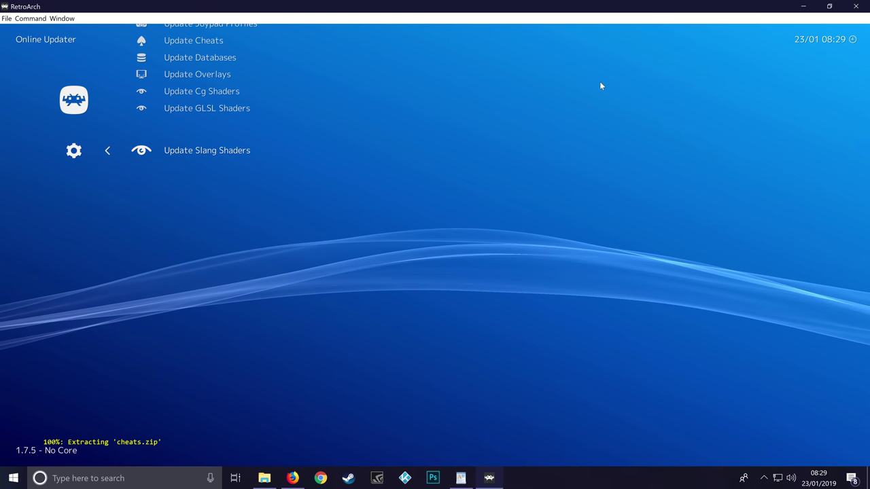
key(Up)
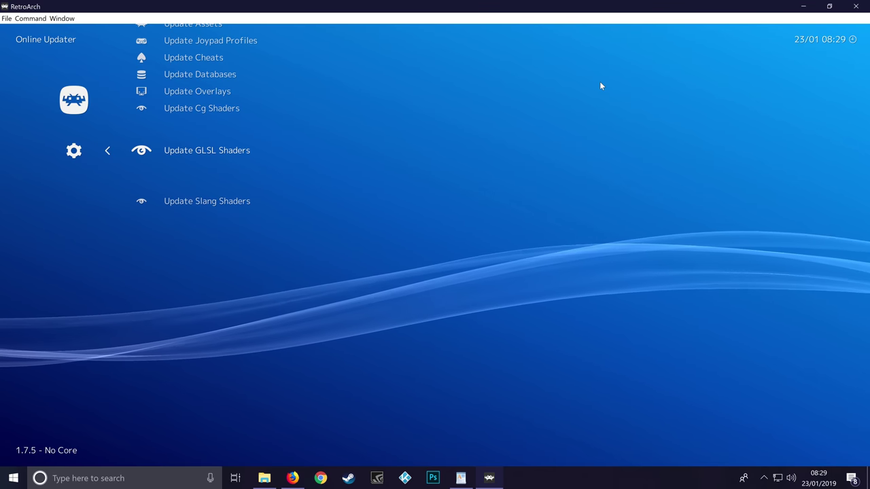
key(Up)
key(Up)
key(Up)
key(Up)
key(Up)
key(Up)
key(Up)
key(Up)
key(Up)
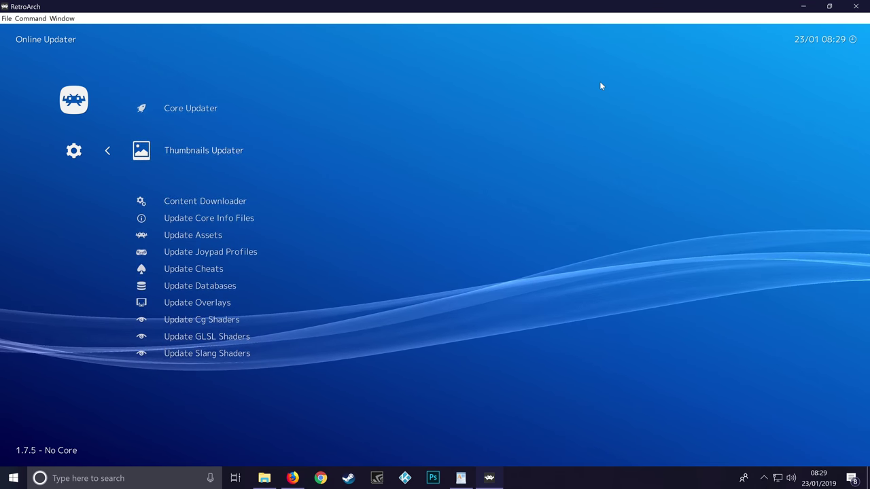
Return from the Online Updater to the Main Menu and move over to the Settings category.
key(BackSpace)
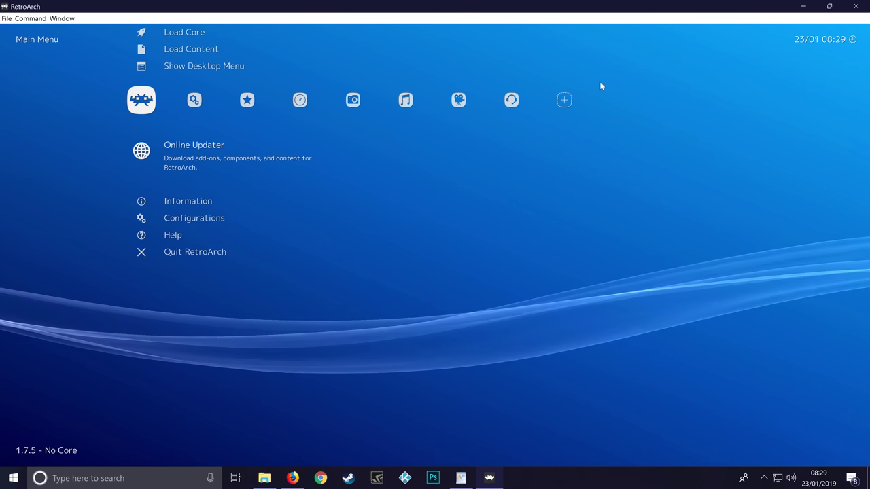
key(Right)
key(Left)
key(Right)
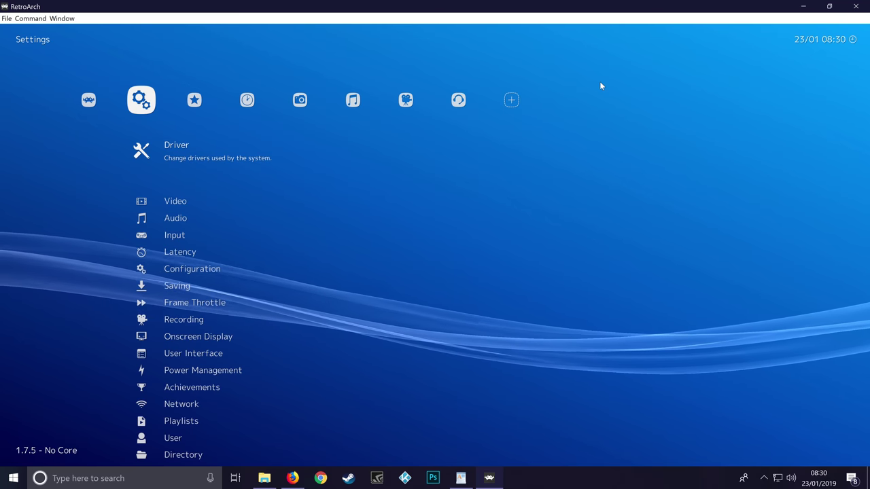
In Input settings, change Menu Toggle Gamepad Combo from None to L3 + R3.
key(Down)
key(Down)
key(Down)
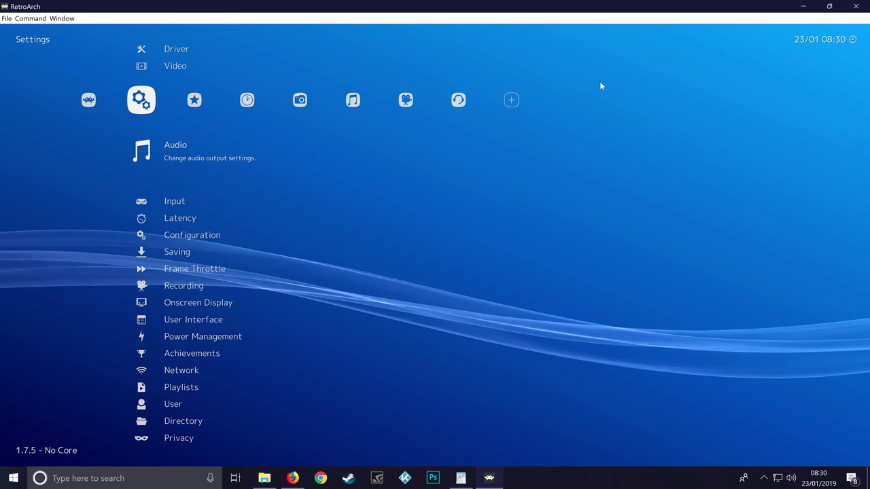
key(Return)
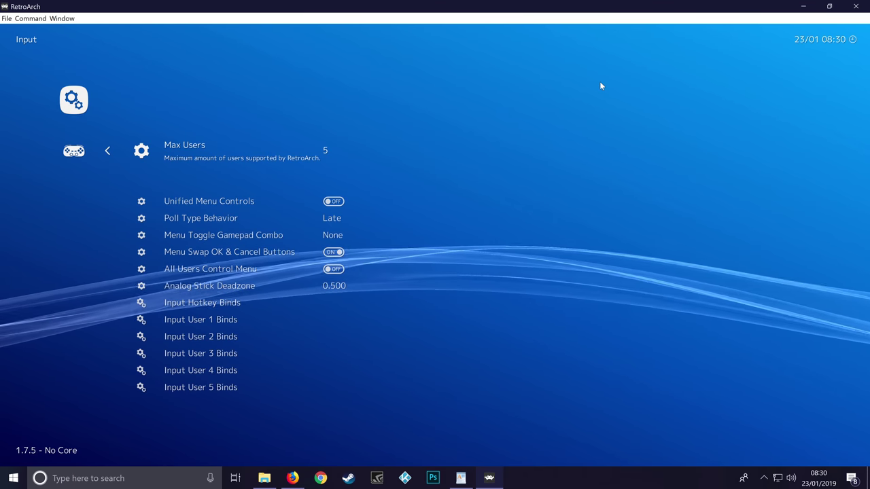
key(Down)
key(Down)
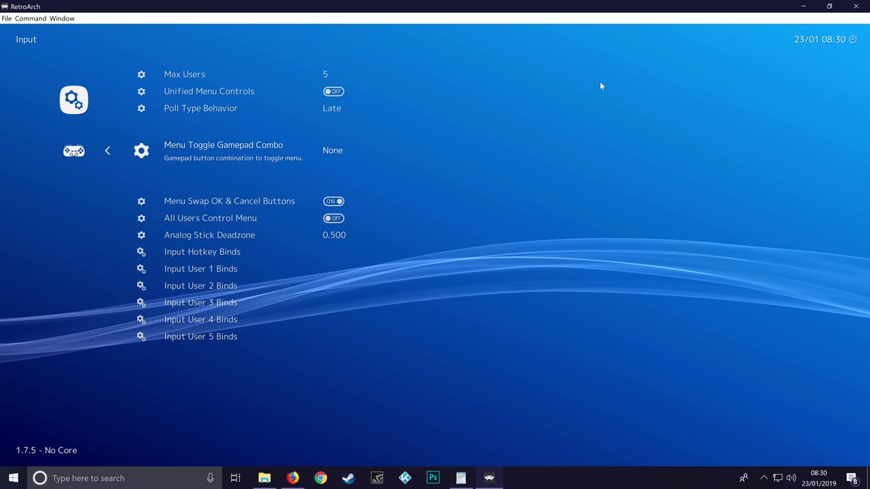
key(Return)
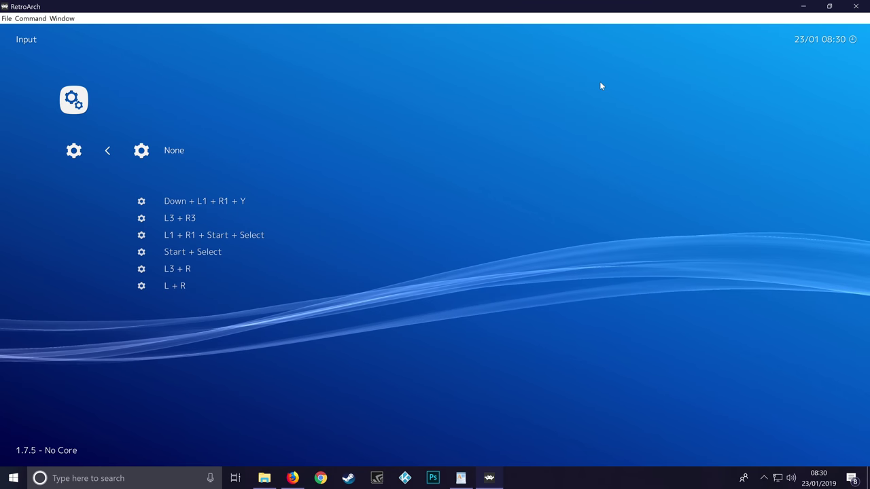
key(Down)
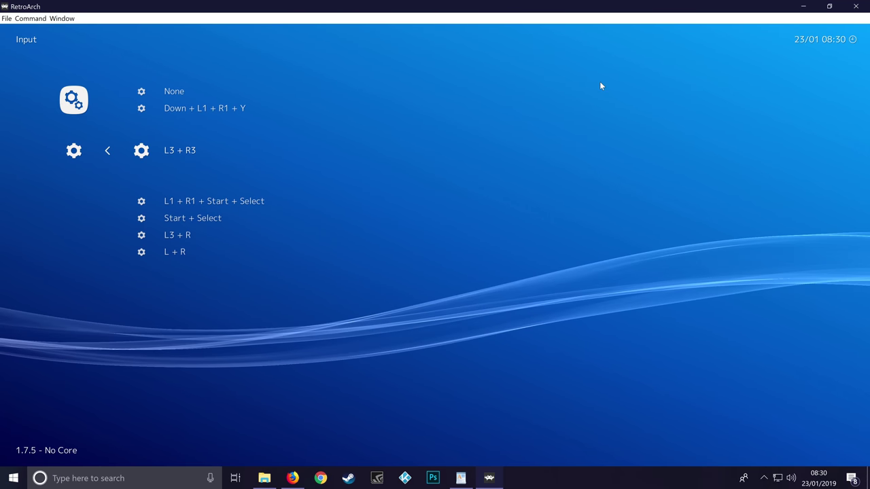
key(Return)
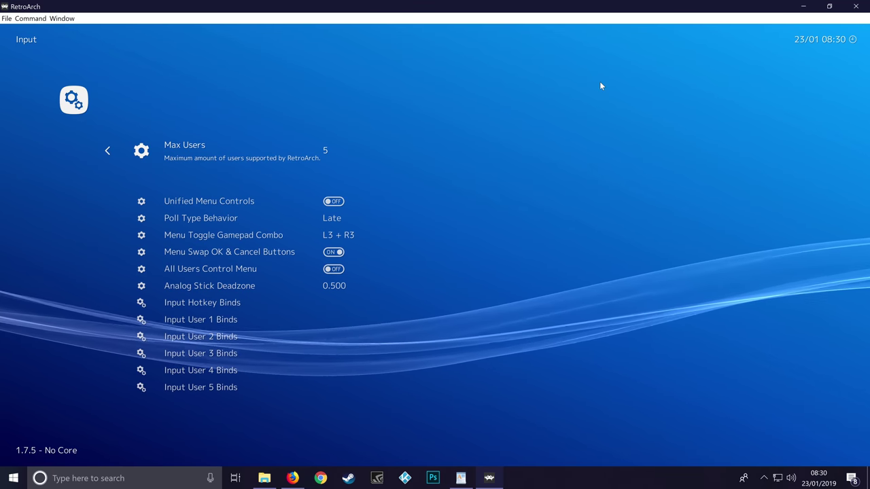